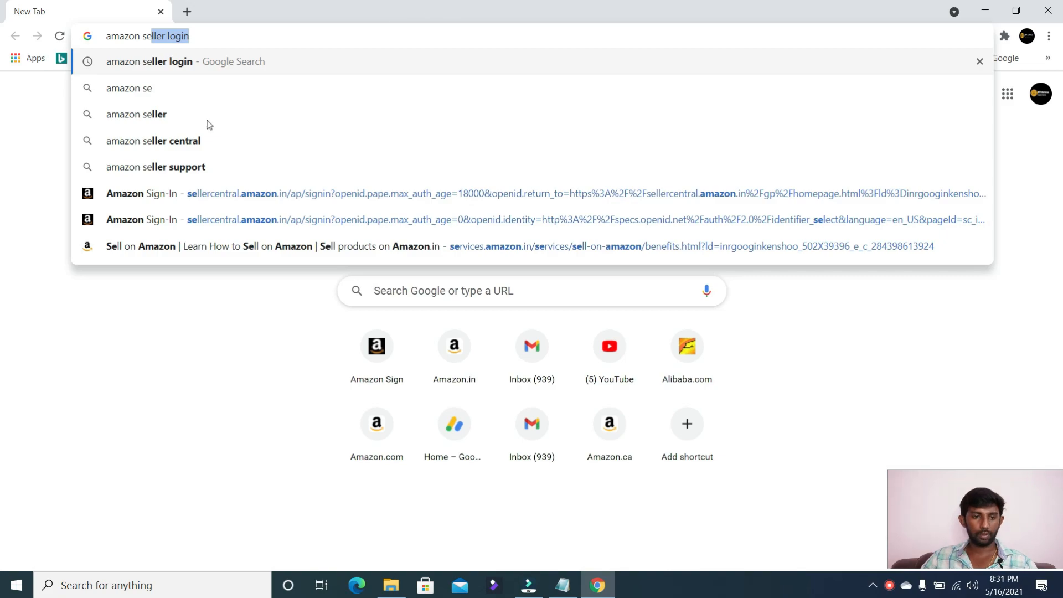
Open the Amazon Seller Login search result and close the 'Starting your Amazon business' popup
left_click(172, 63)
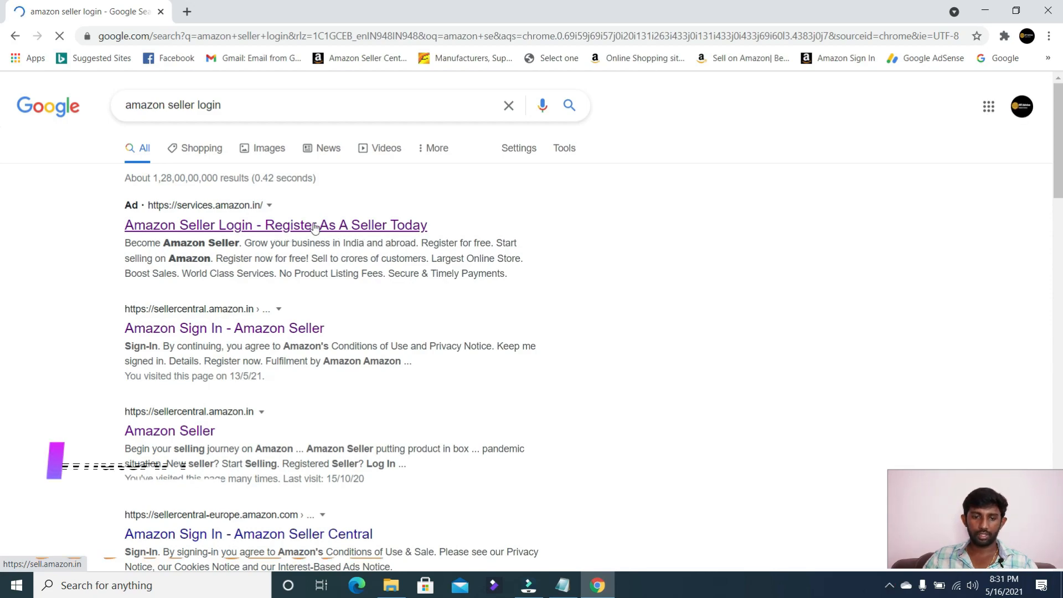
left_click(314, 227)
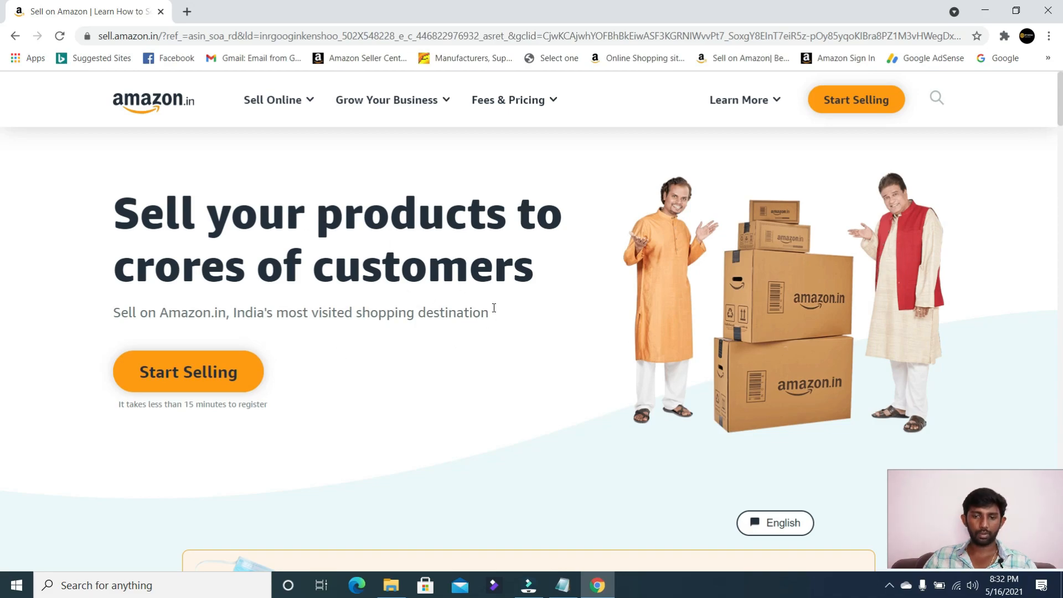
scroll(494, 308, "down", 15)
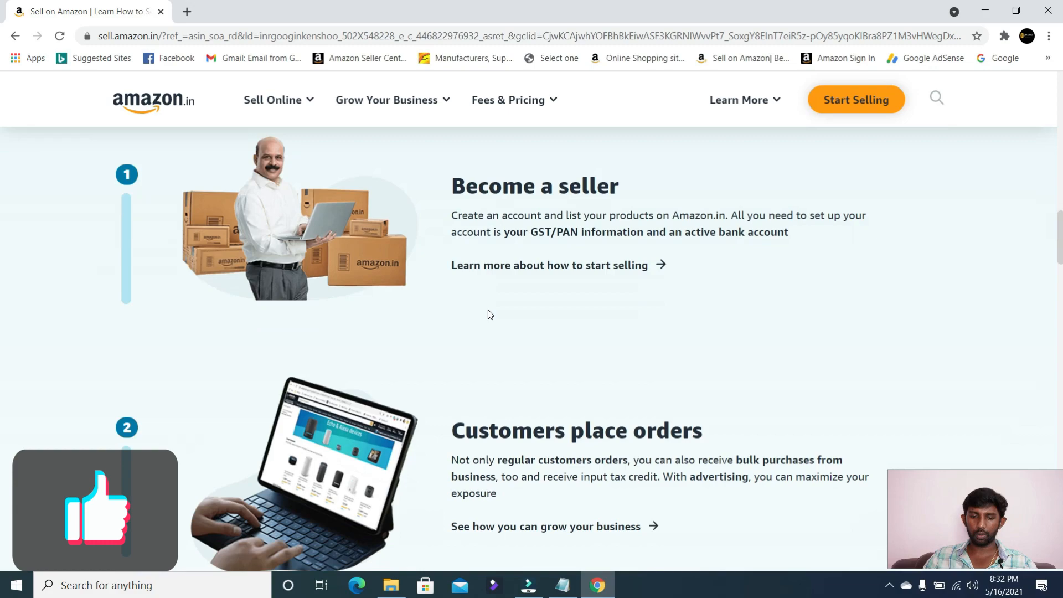
scroll(488, 311, "down", 10)
scroll(488, 311, "down", 8)
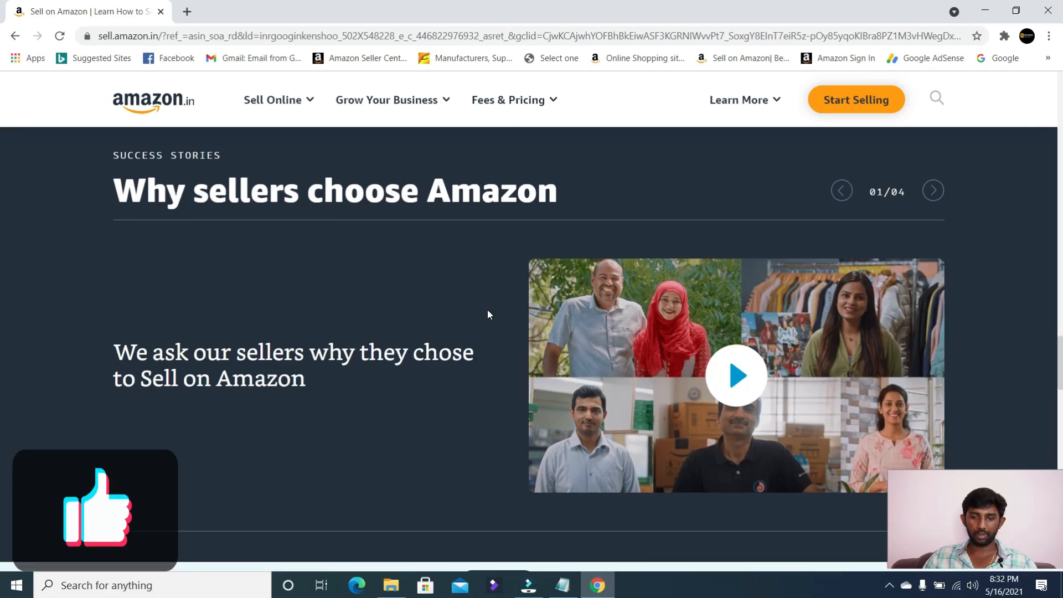
scroll(488, 311, "up", 4)
scroll(488, 311, "down", 9)
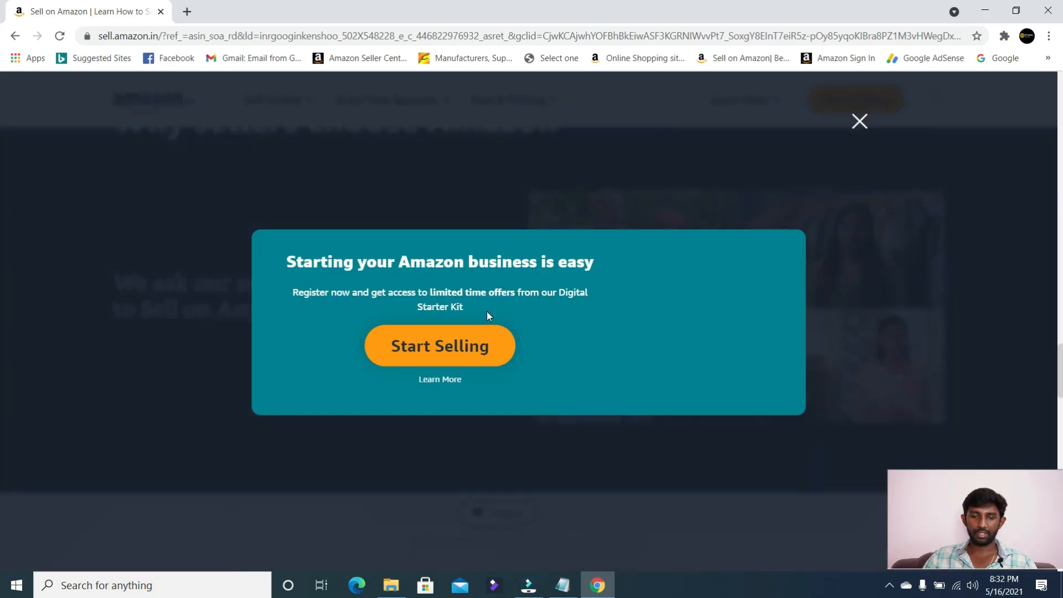
scroll(486, 311, "up", 5)
left_click(862, 123)
scroll(797, 211, "up", 6)
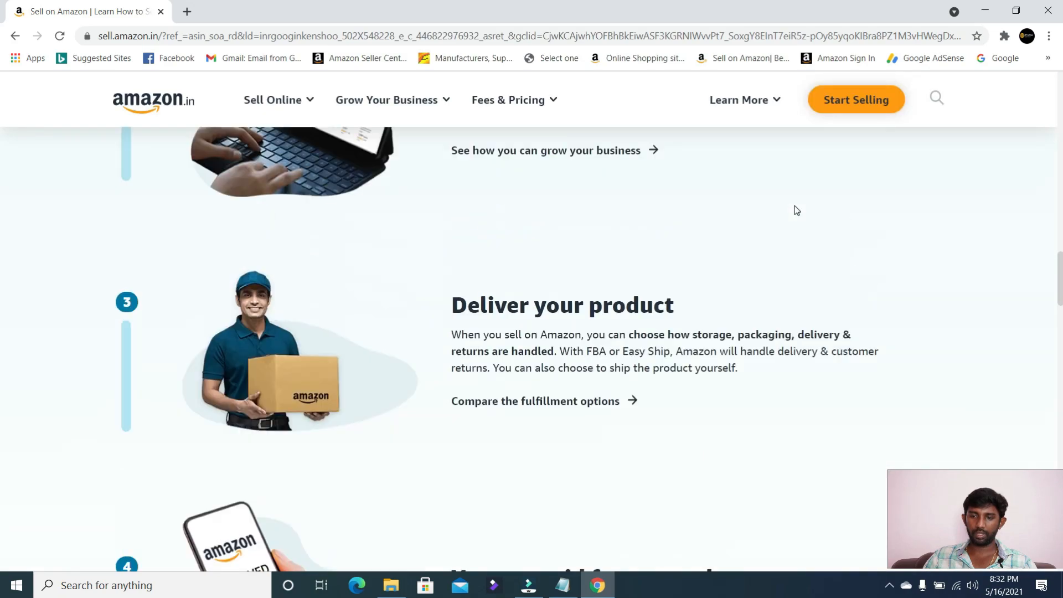
scroll(797, 210, "up", 10)
Start selling and submit the Create Account form with name, mobile number, email and password
left_click(841, 104)
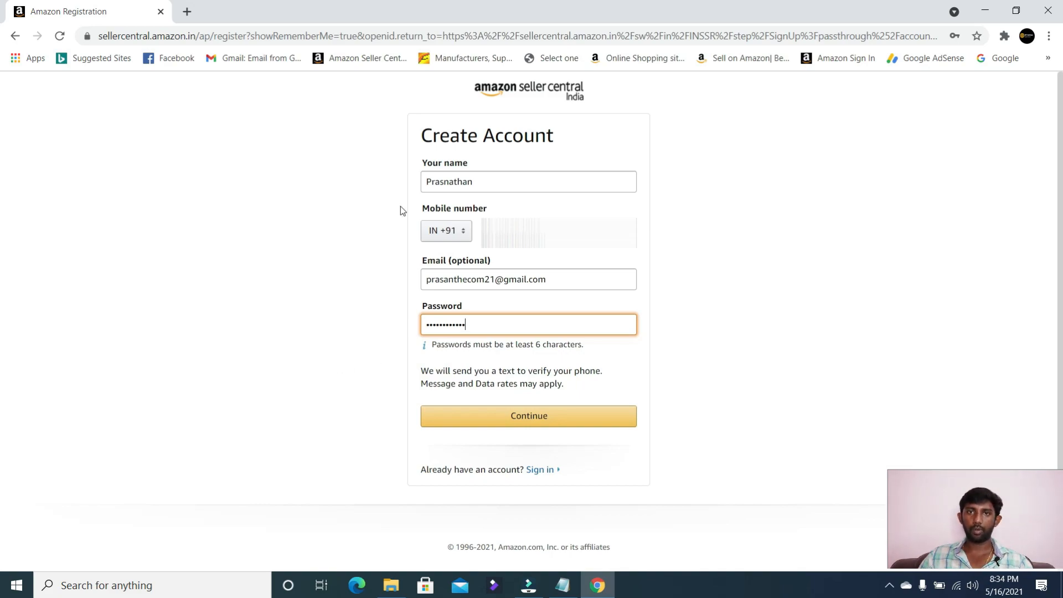
left_click(560, 281)
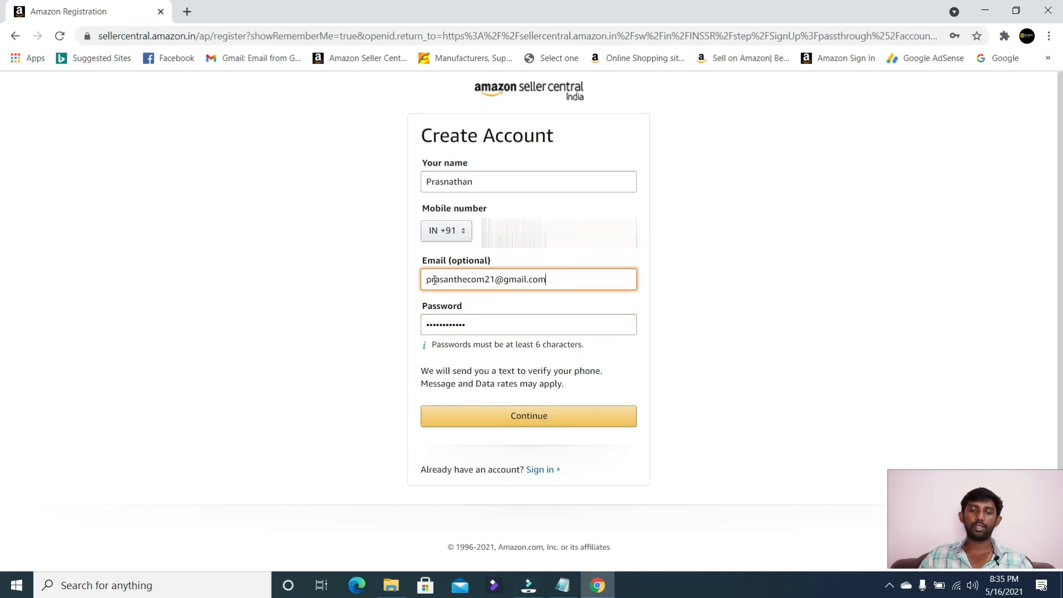
left_click(468, 327)
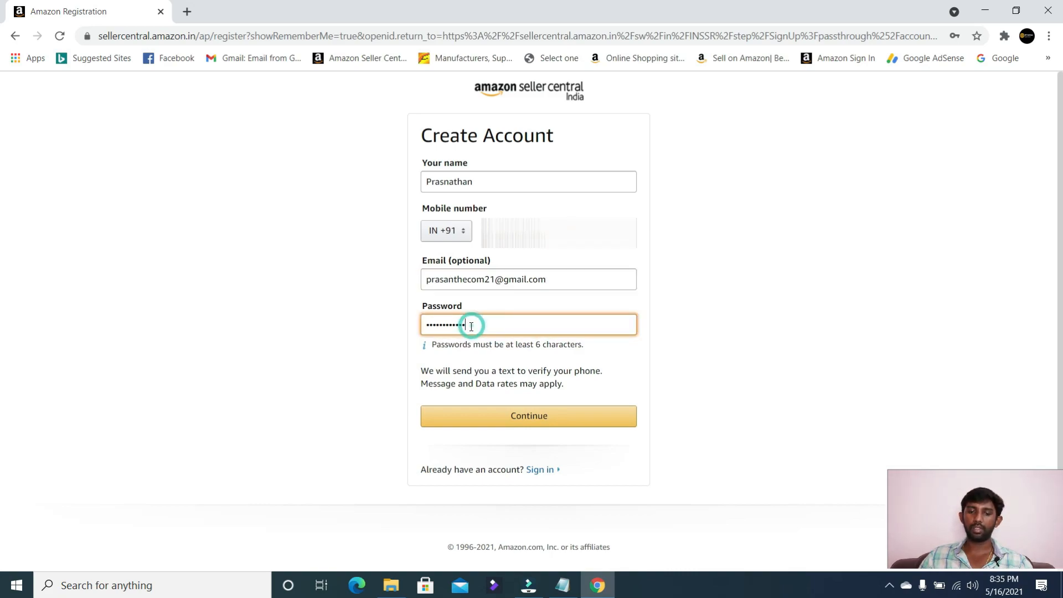
left_click(521, 420)
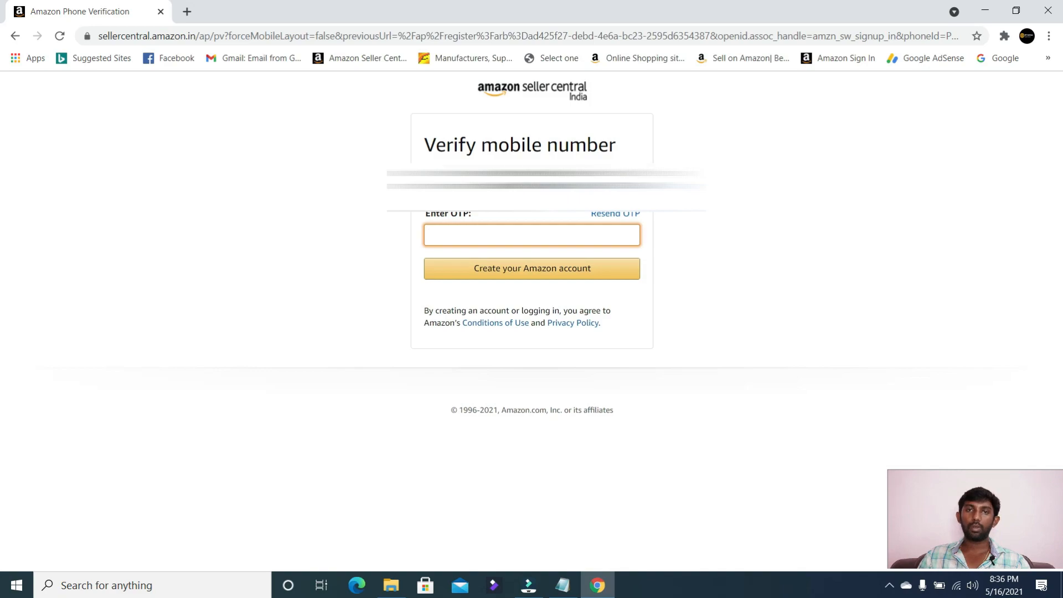
Enter the mobile verification code and create the Amazon account
left_click(498, 241)
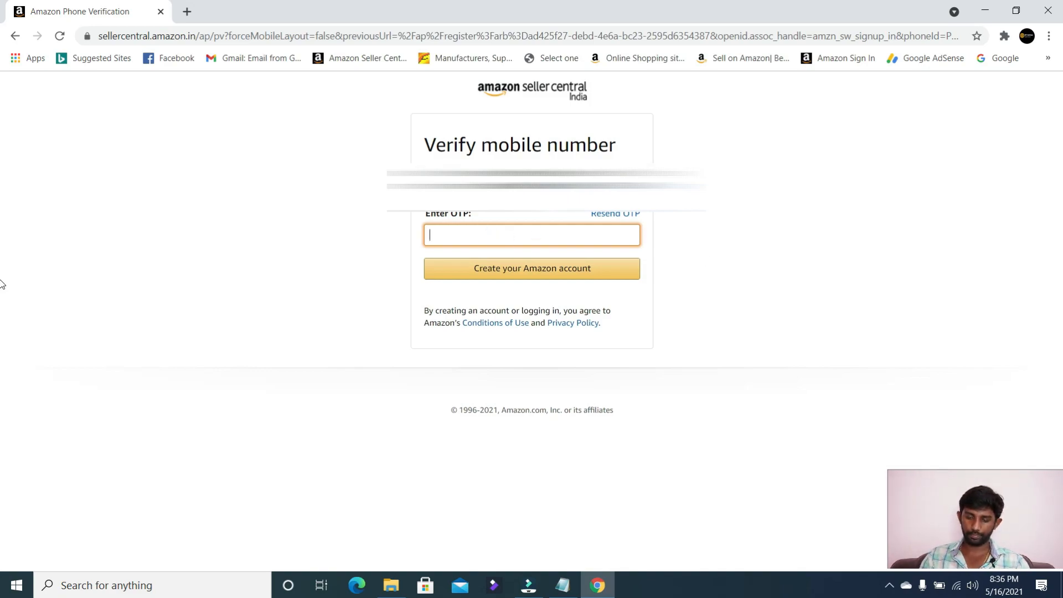
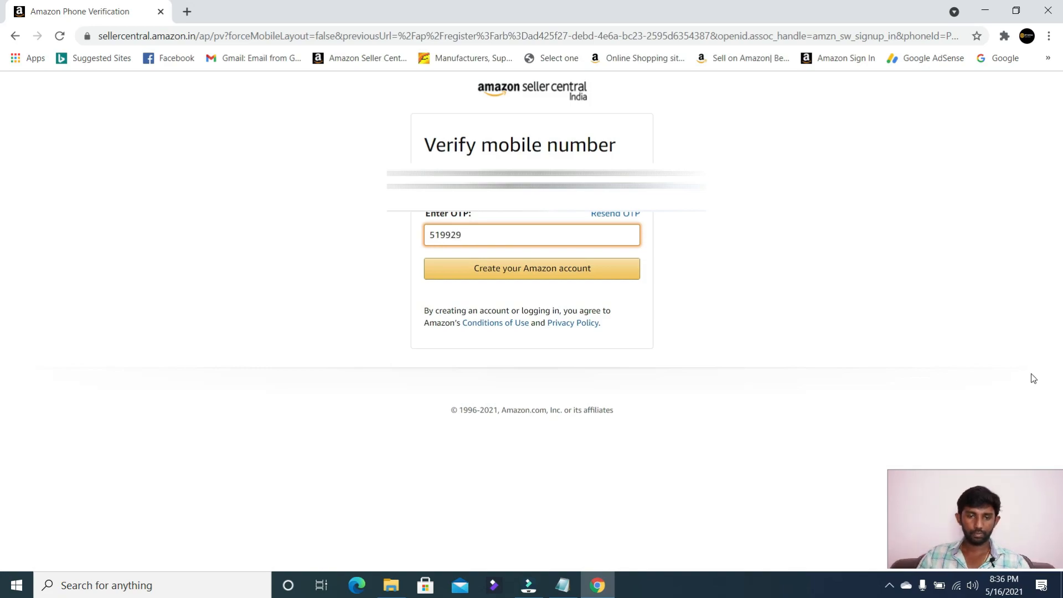
left_click(577, 271)
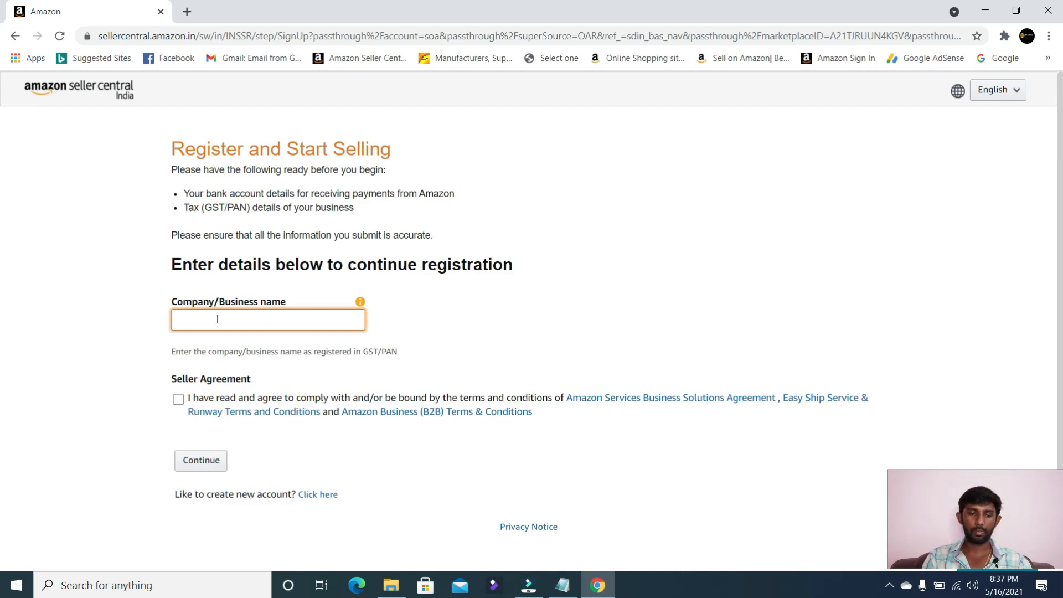
Enter the company's business name, accept the Seller Agreement and continue
type("Pr")
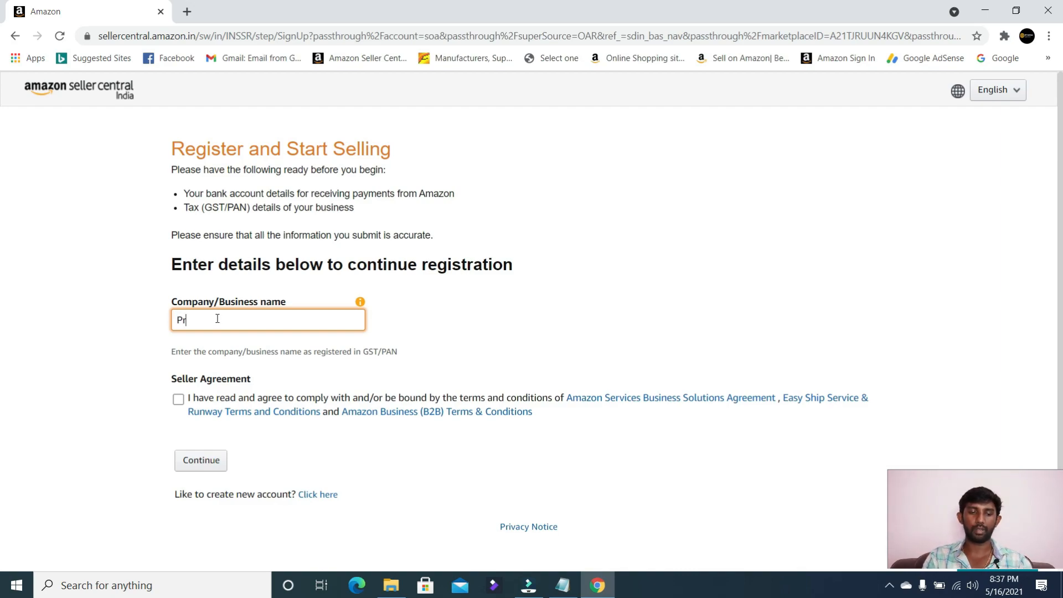
type("asnathan SA")
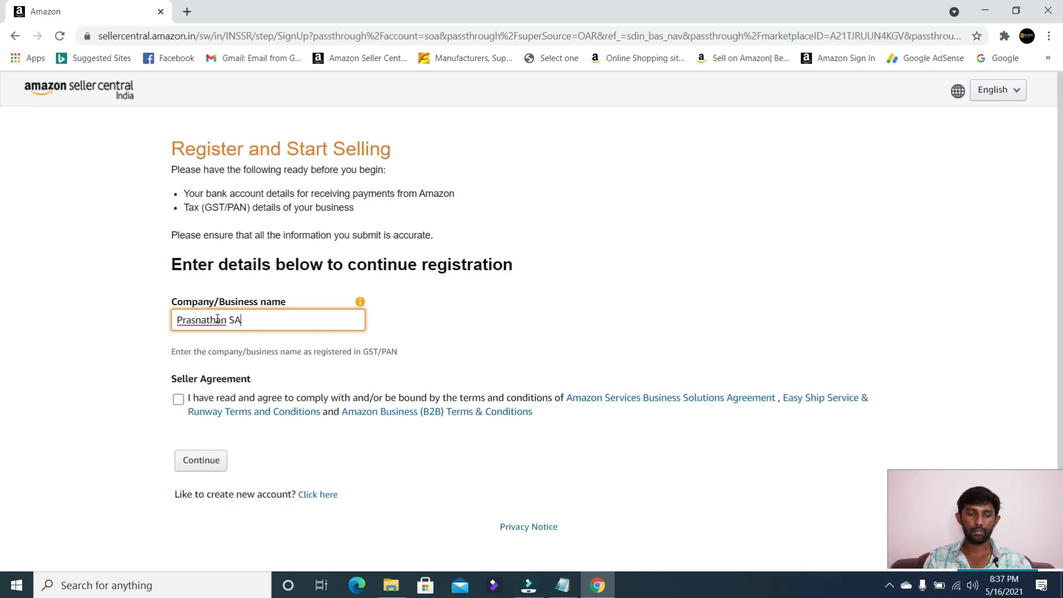
key("BackSpace")
key("BackSpace")
type("asssociates")
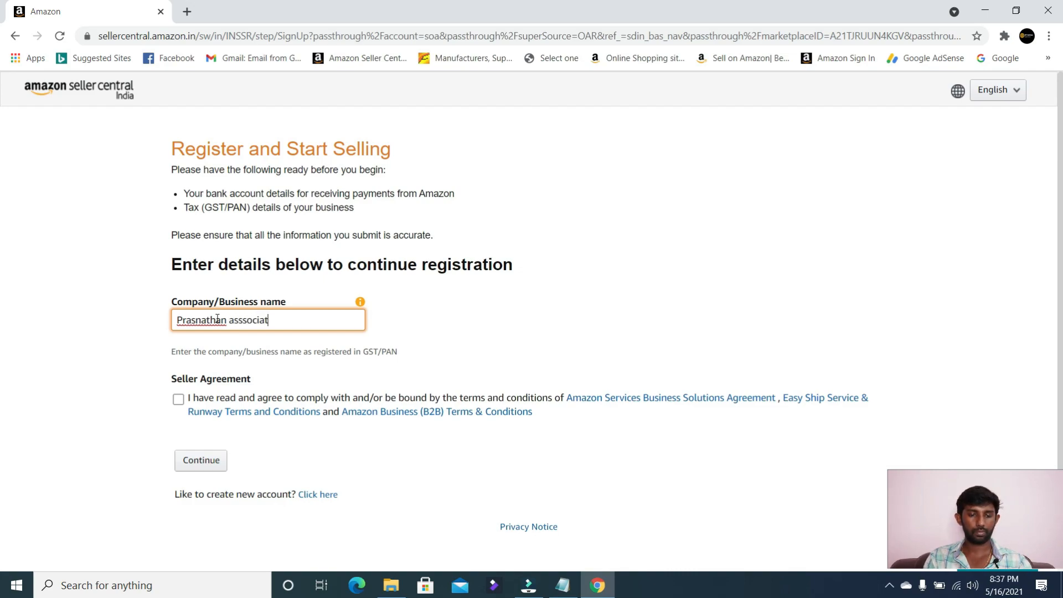
left_click(178, 399)
left_click(206, 464)
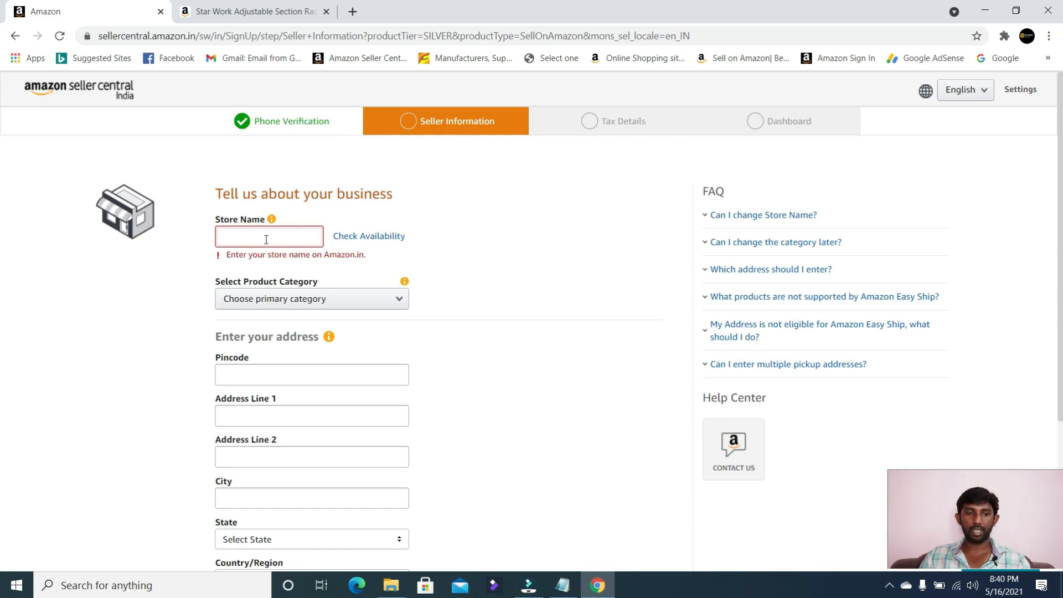
Review the Star Works product page in the other tab for reference
left_click(281, 10)
scroll(419, 227, "up", 5)
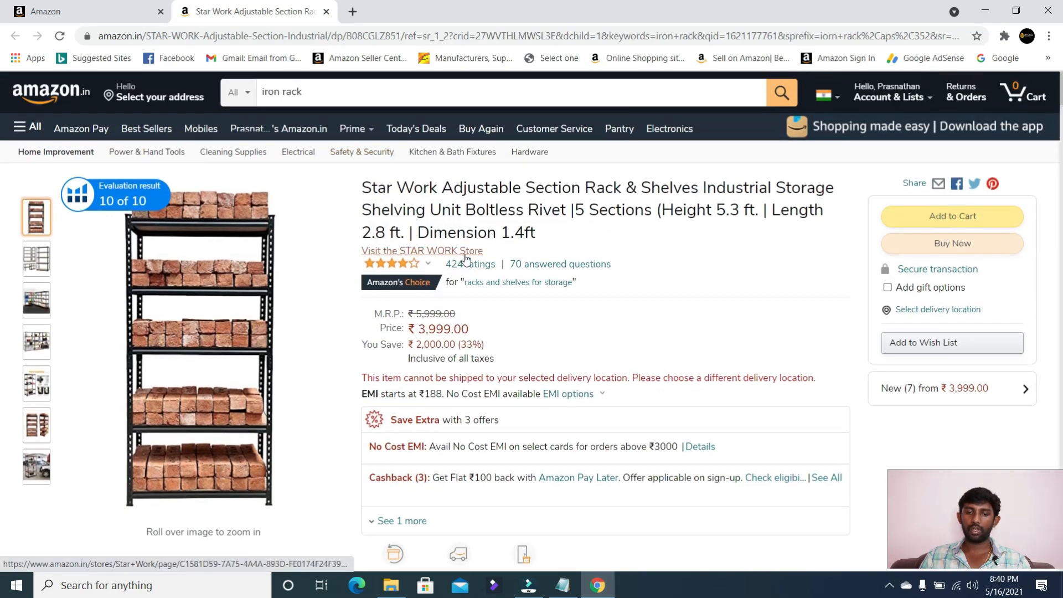
scroll(472, 256, "down", 5)
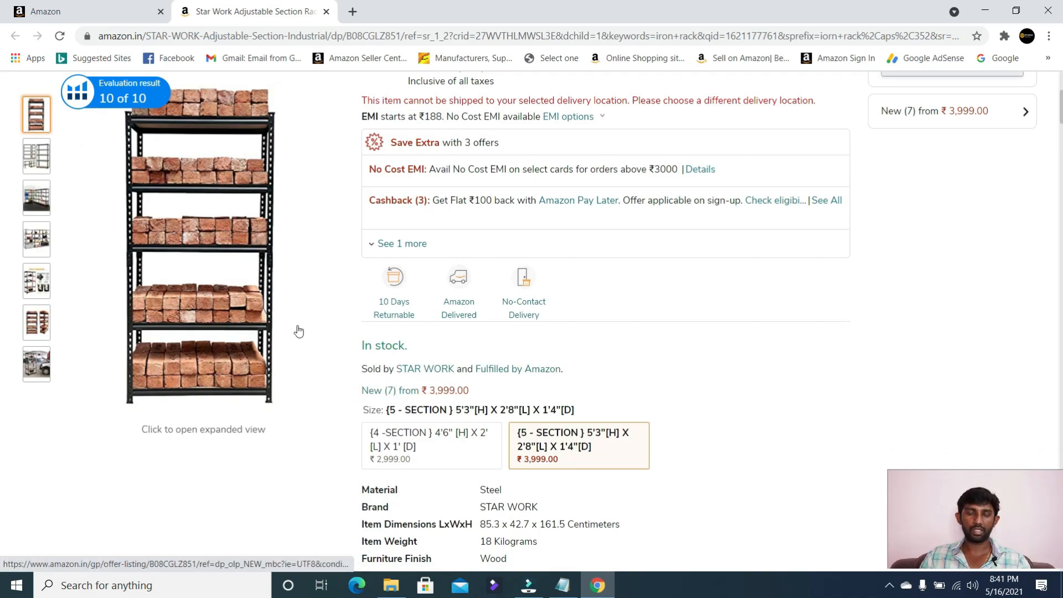
scroll(436, 359, "up", 5)
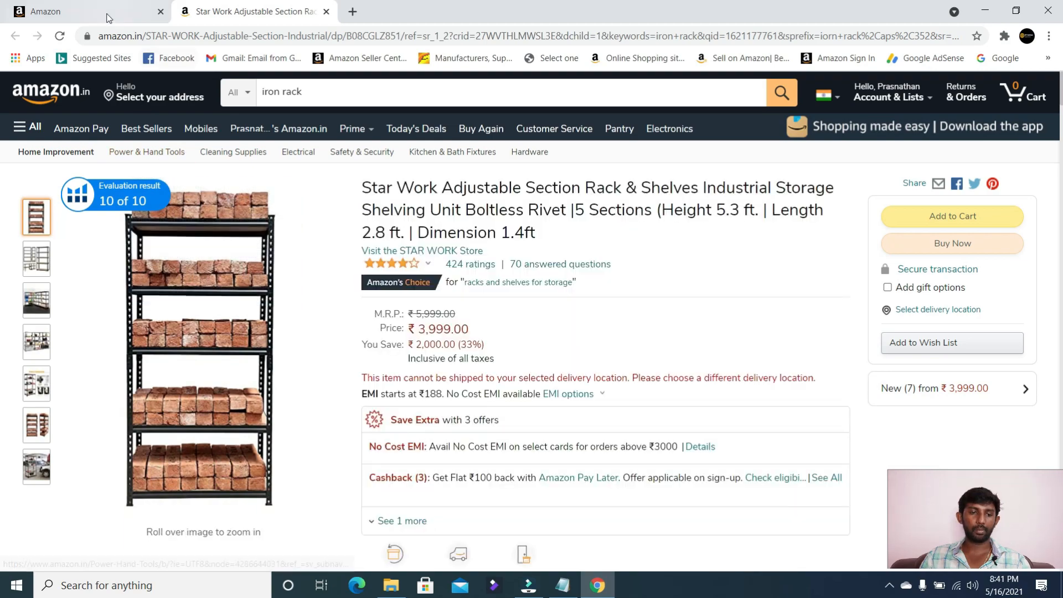
key("ctrl+shift+Tab")
Enter 'Star Works' as the store name and confirm it is available after 'Star W' was taken
left_click(283, 231)
type("St")
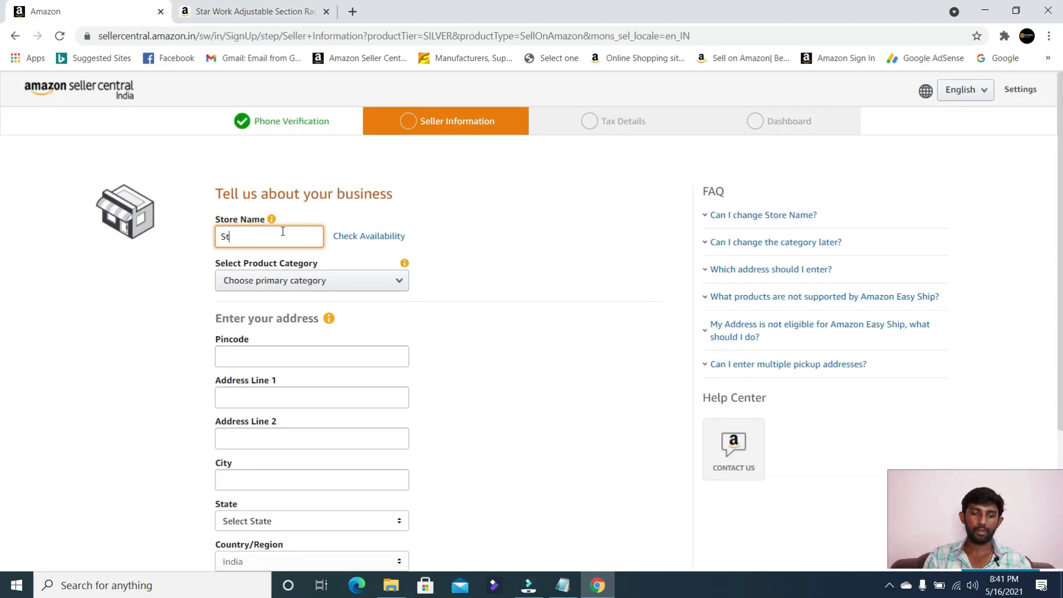
type("ar Work")
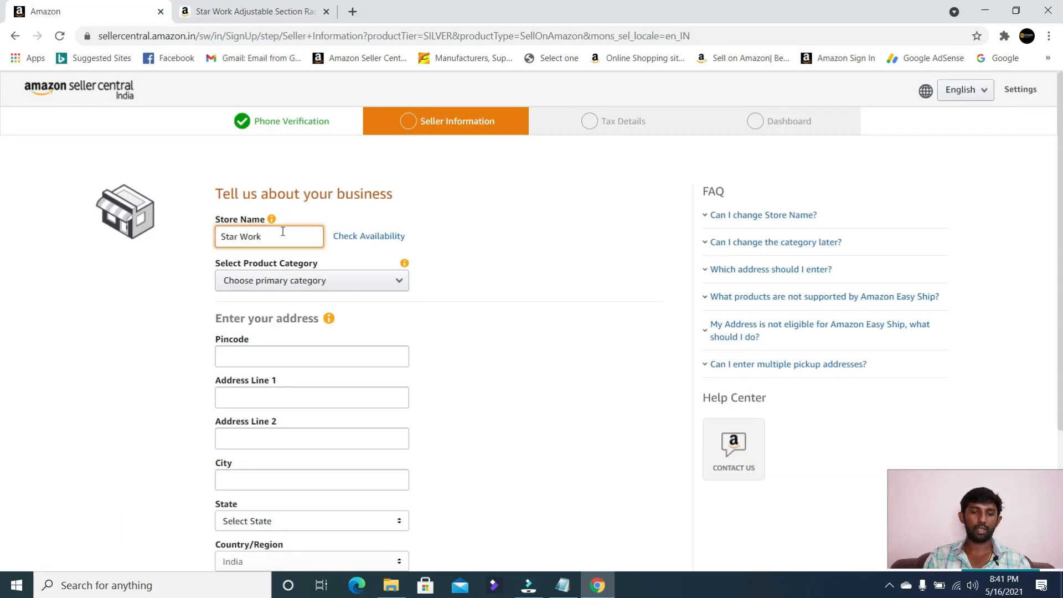
left_click(352, 239)
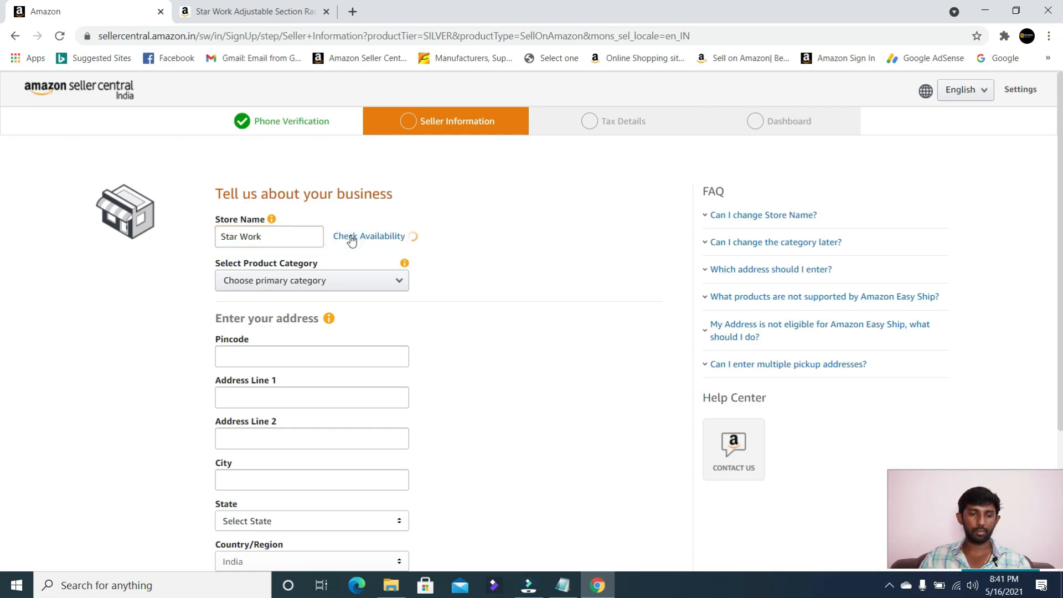
left_click(269, 237)
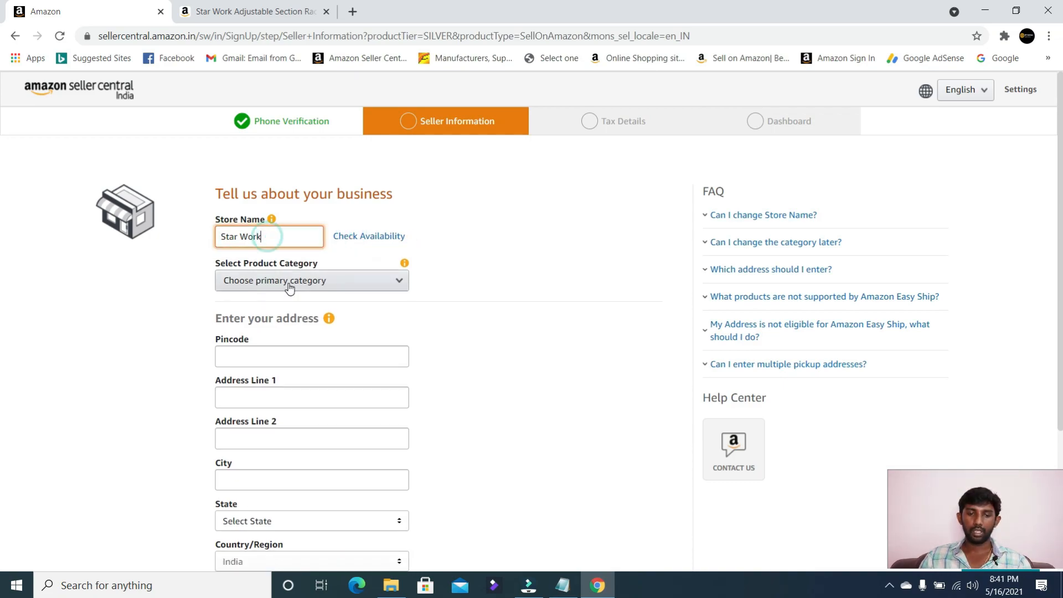
type("s")
left_click(381, 237)
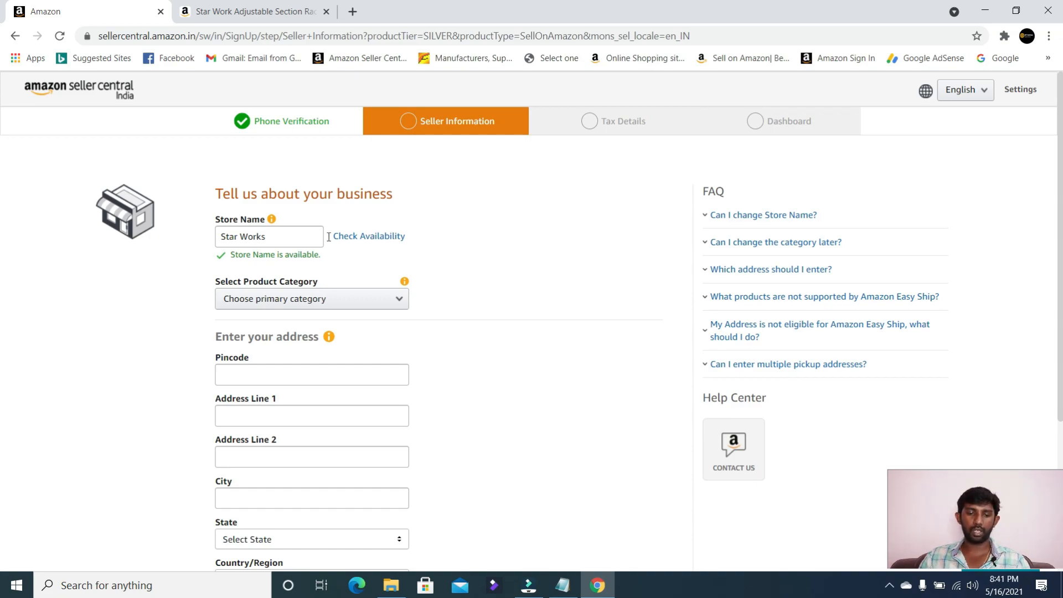
left_click(393, 299)
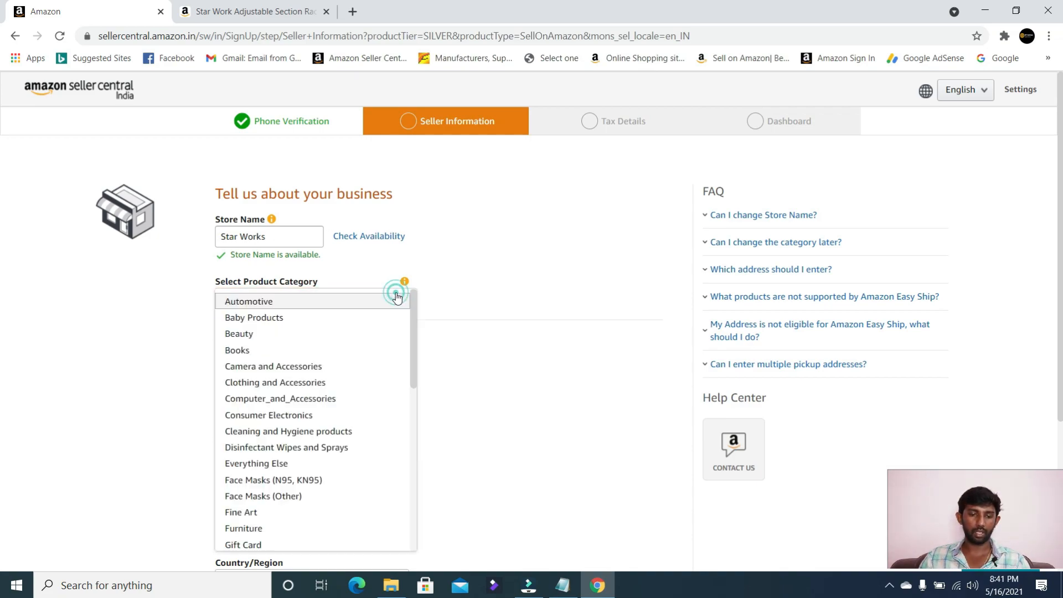
Set the product category to Everything Else instead of Camera and Accessories
left_click(305, 367)
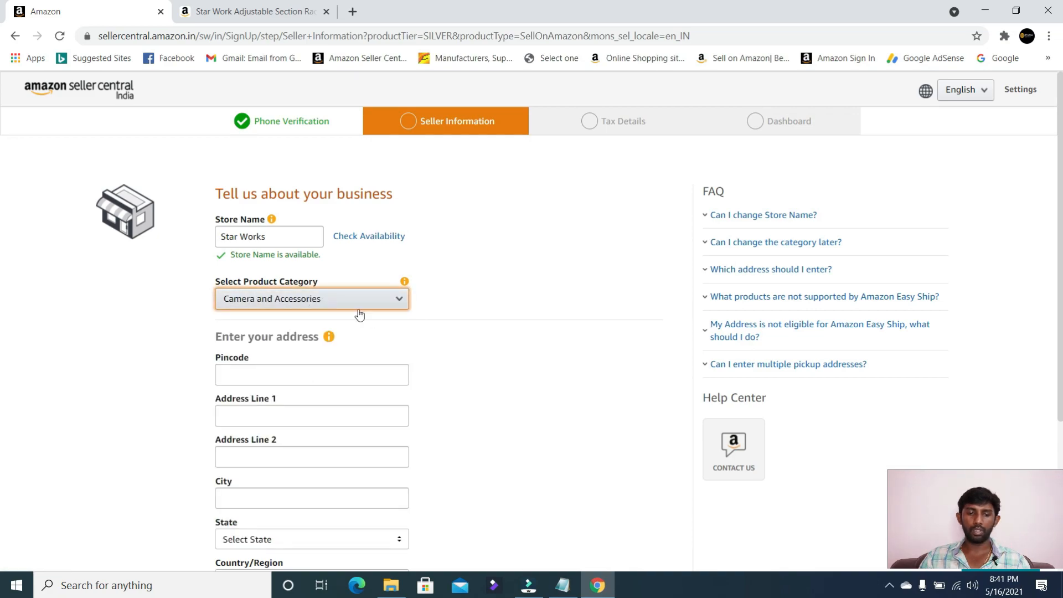
scroll(351, 311, "down", 1)
left_click(388, 229)
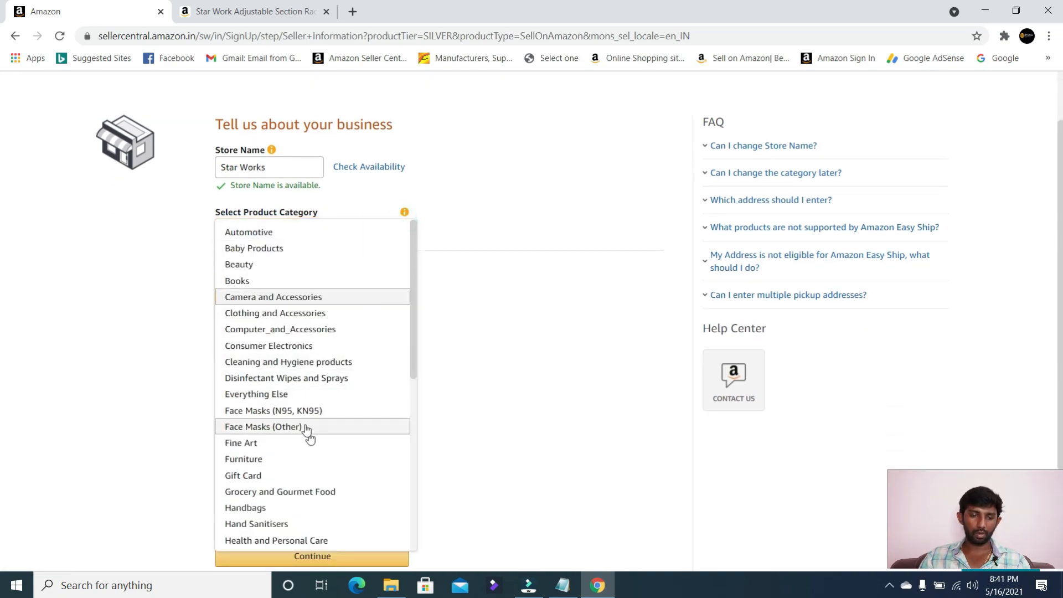
left_click(282, 395)
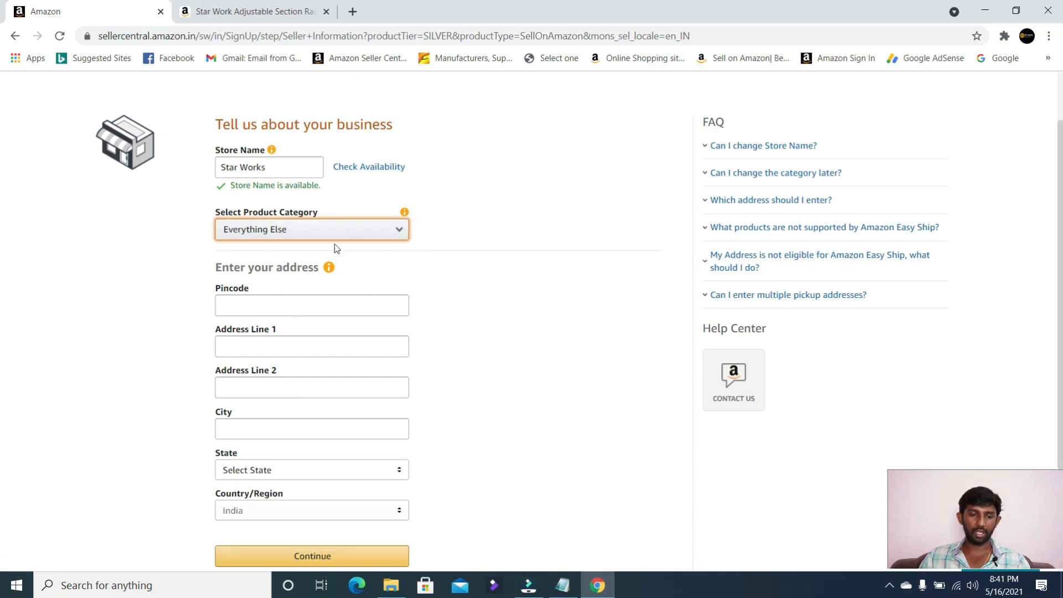
left_click(397, 232)
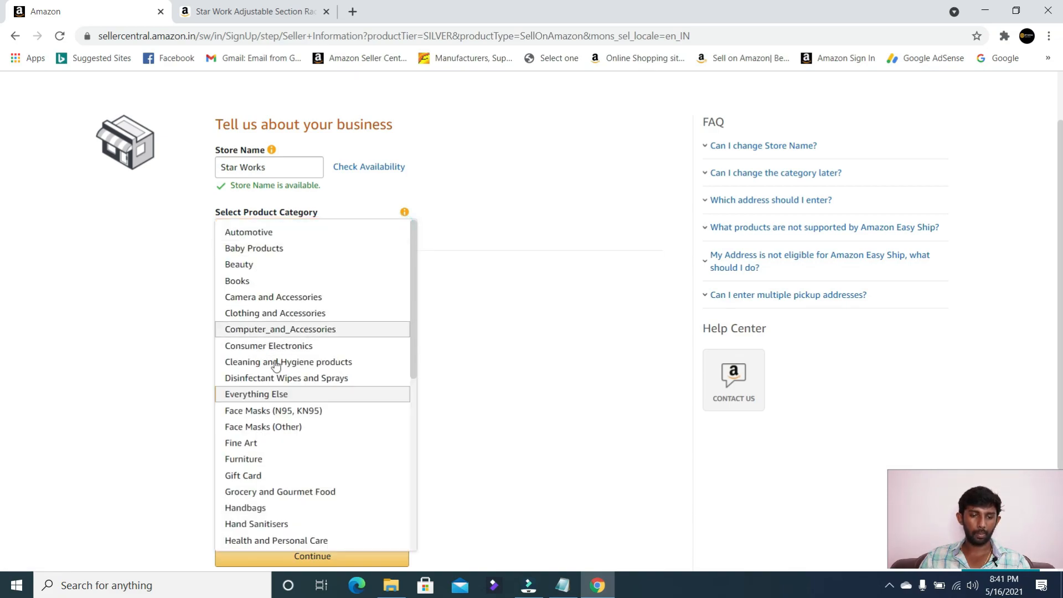
left_click(272, 395)
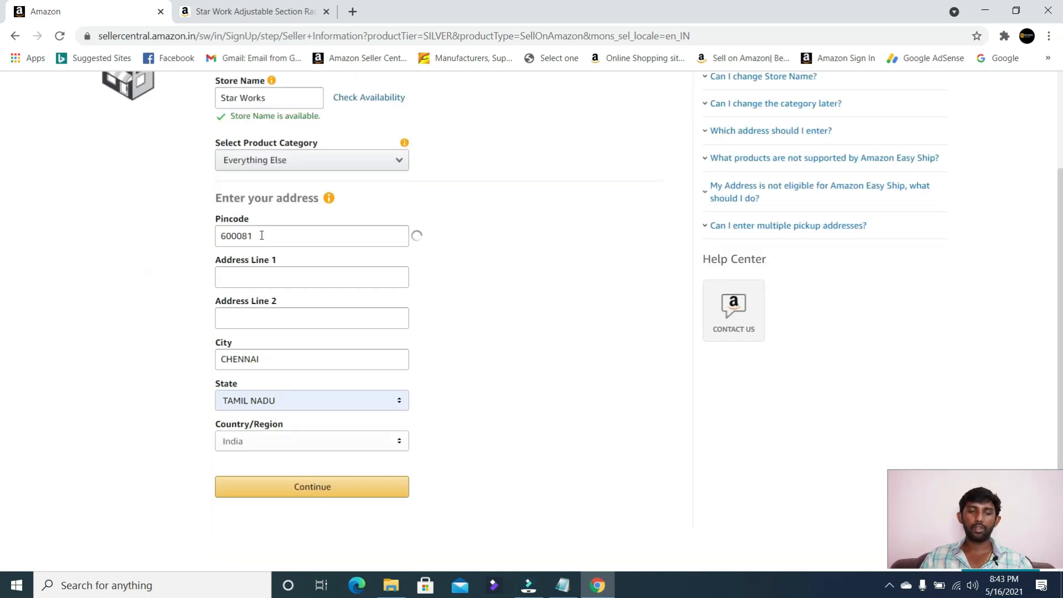
Replace the pincode with 600081, fill in the first address line, and submit the store details
left_click_drag(261, 235, 185, 242)
type("6000")
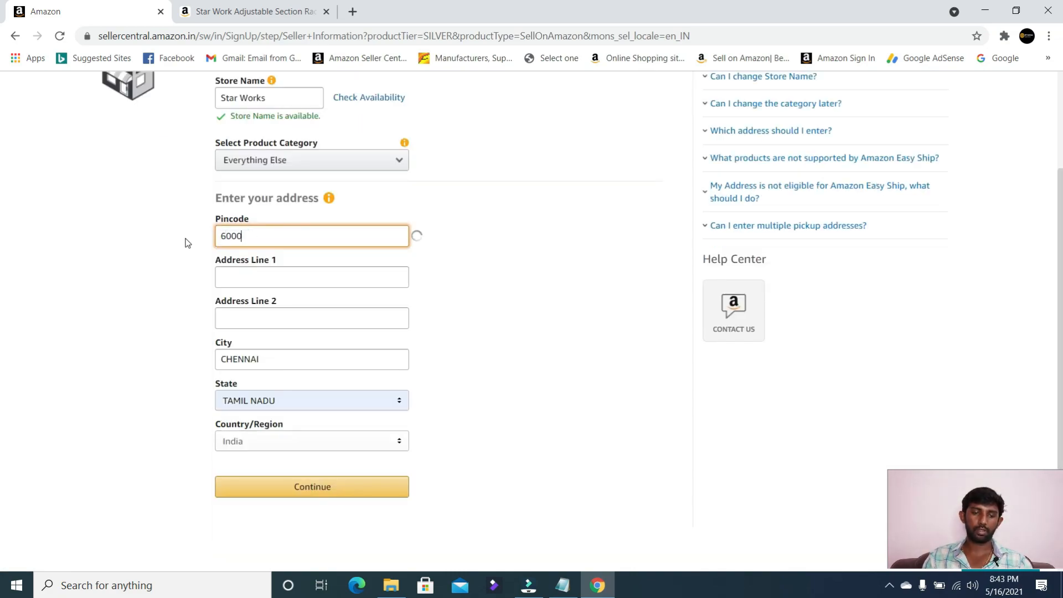
type("81")
left_click(199, 248)
left_click(254, 280)
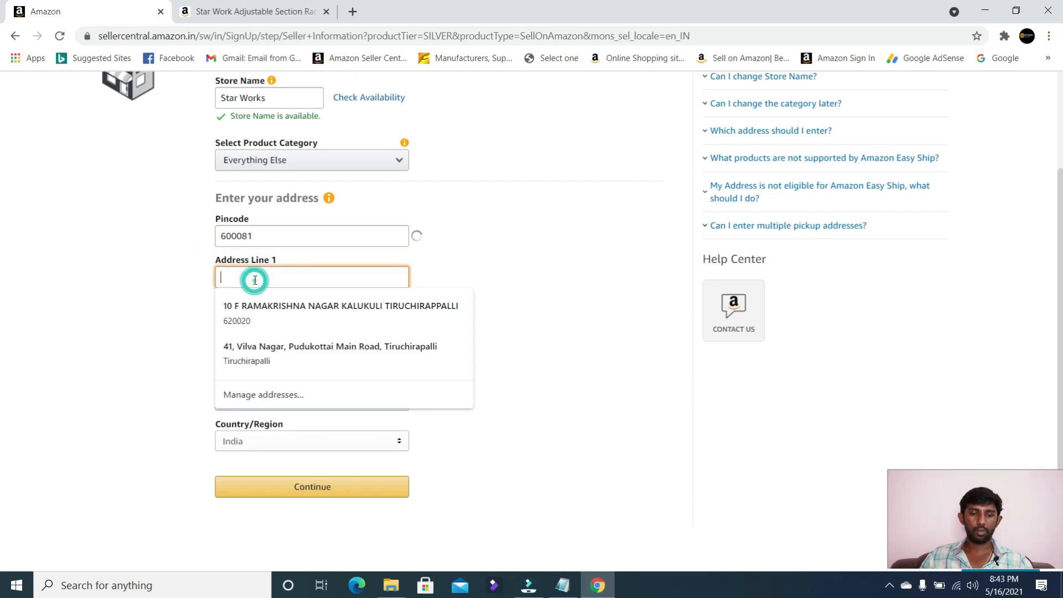
type("A")
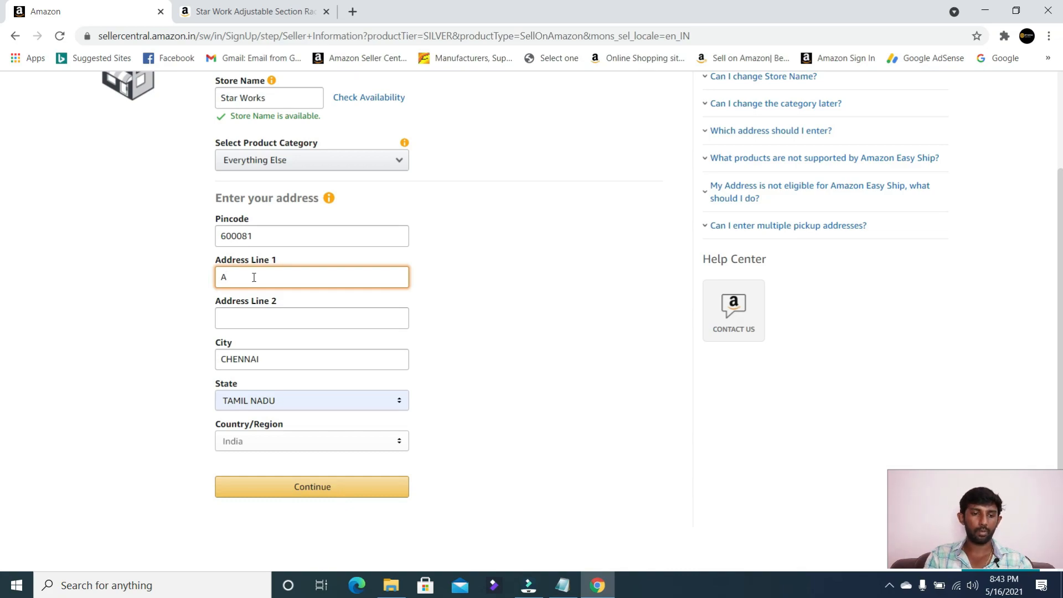
type("lhok")
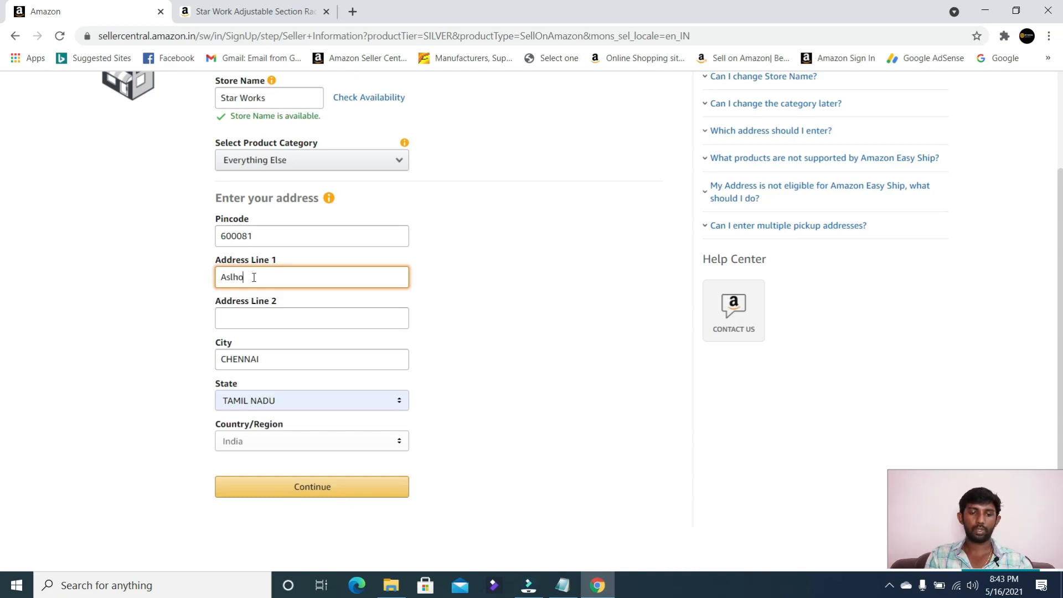
key("Tab")
key("Tab")
key("Tab")
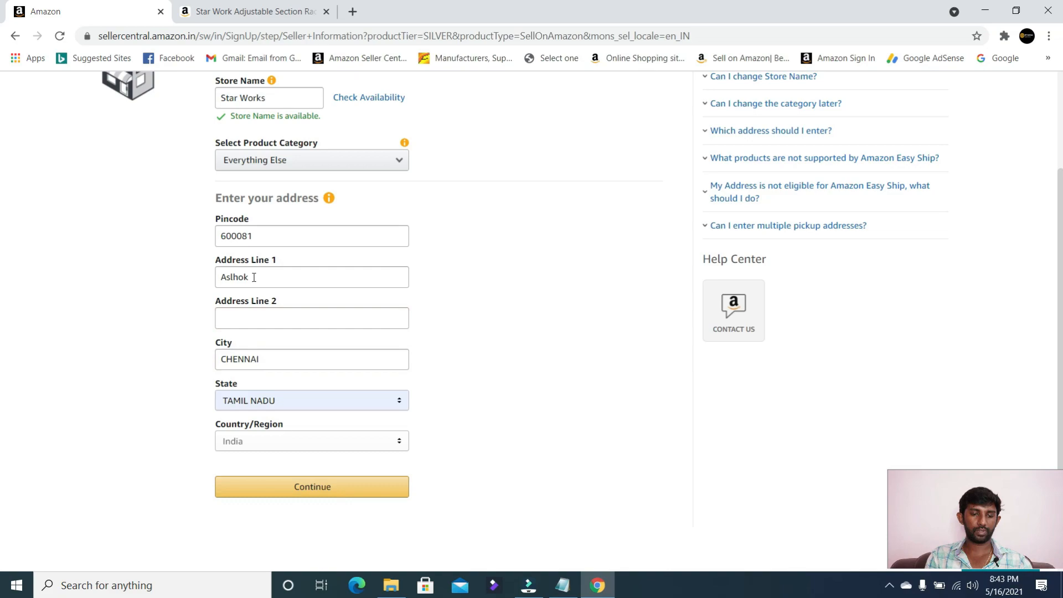
double_click(254, 277)
left_click(292, 442)
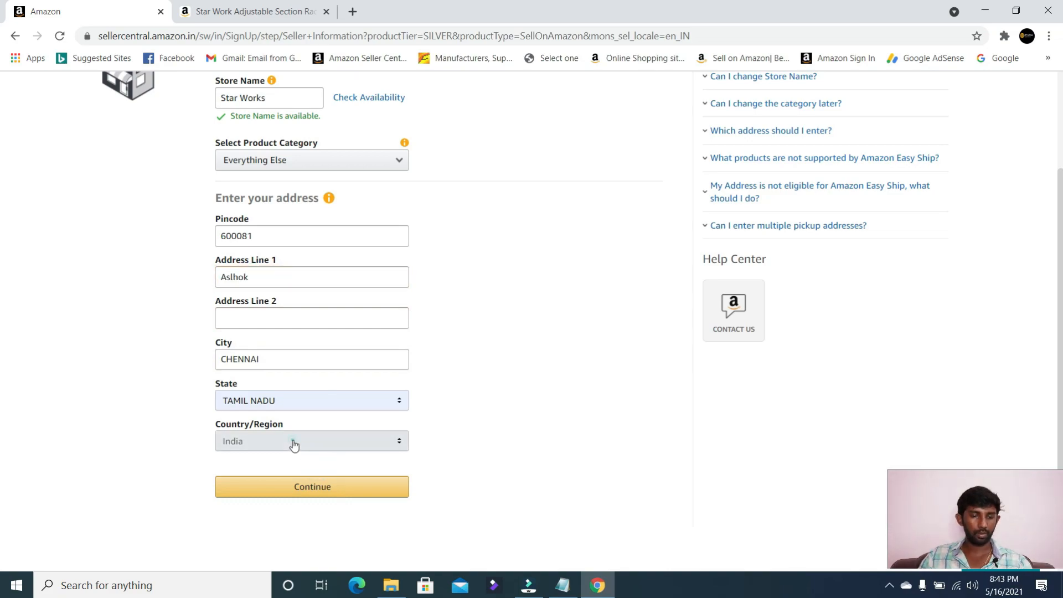
left_click(327, 488)
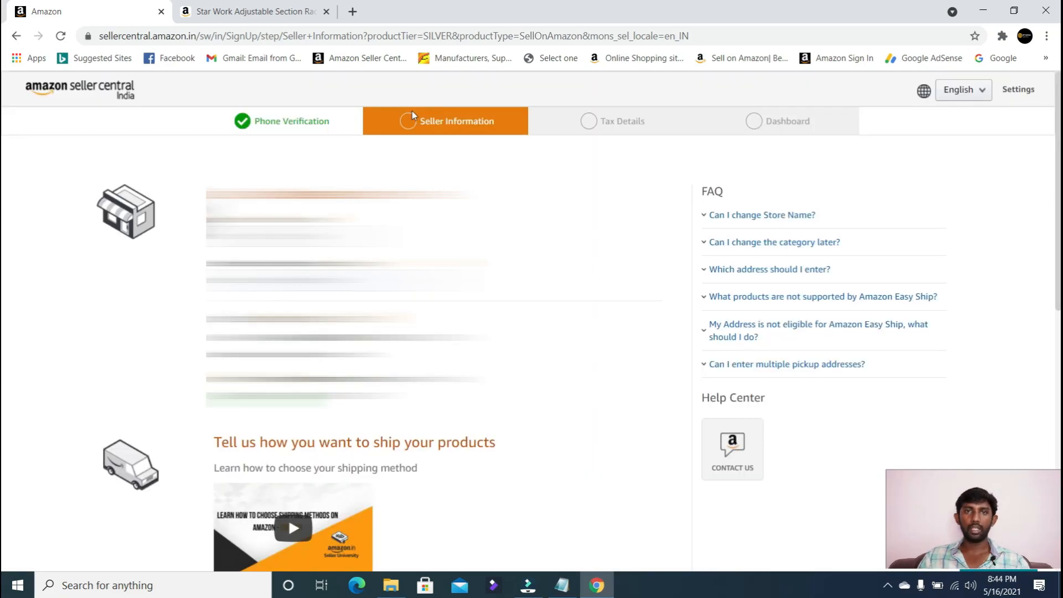
Keep Amazon EasyShip as the shipping method and continue the registration
scroll(443, 321, "down", 3)
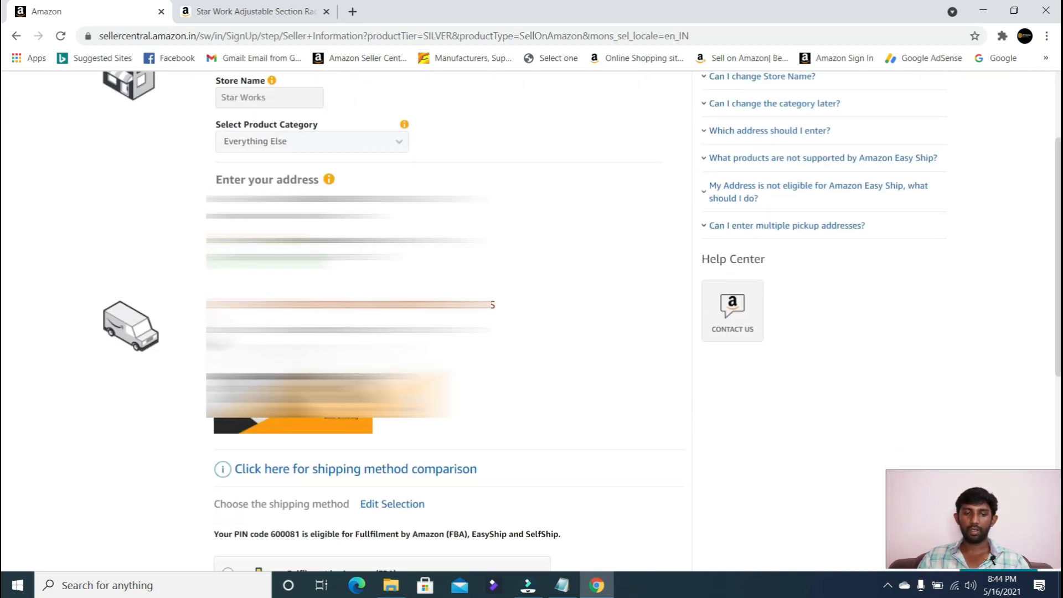
scroll(513, 279, "down", 5)
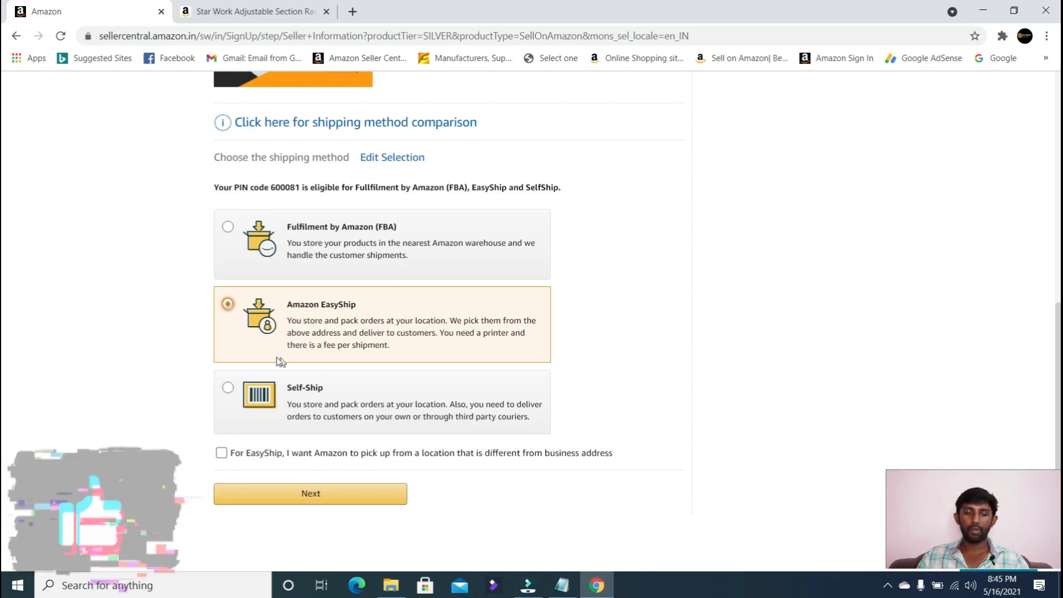
left_click(291, 495)
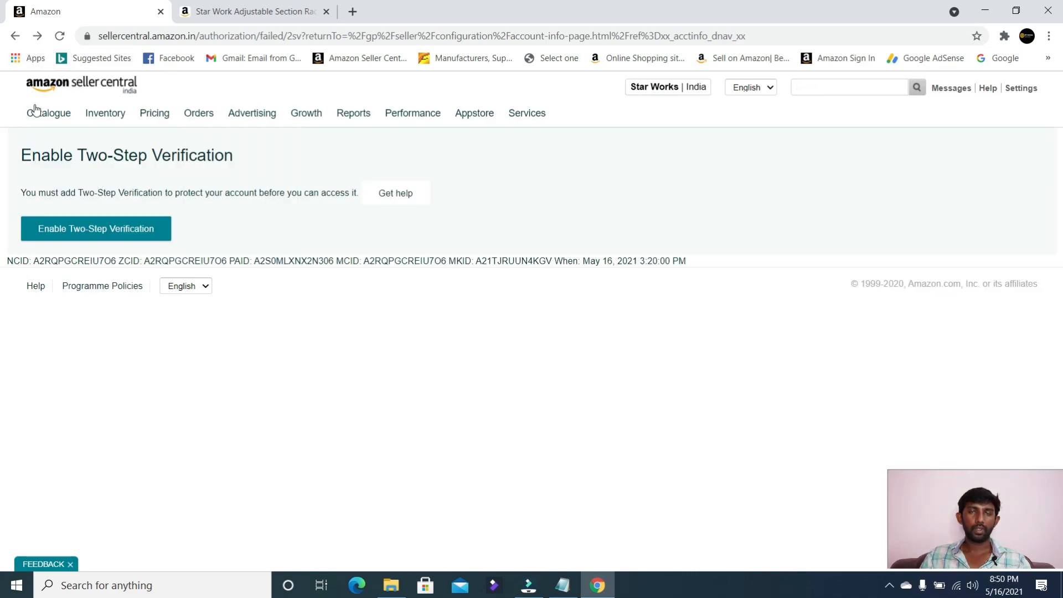
Enable two-step verification with the phone number and its one-time code, then proceed to account information
left_click(81, 232)
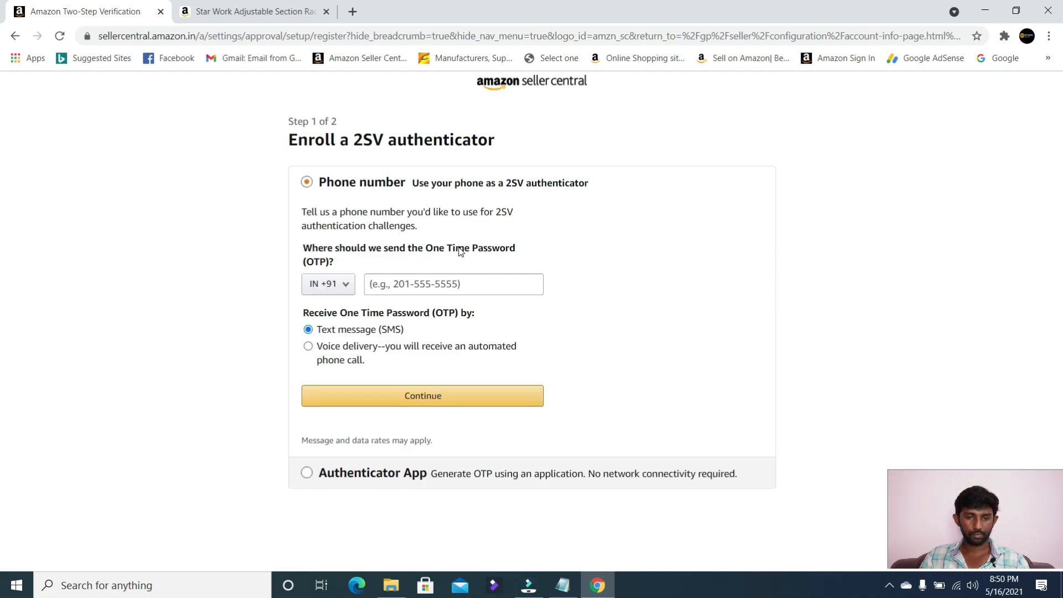
left_click(455, 282)
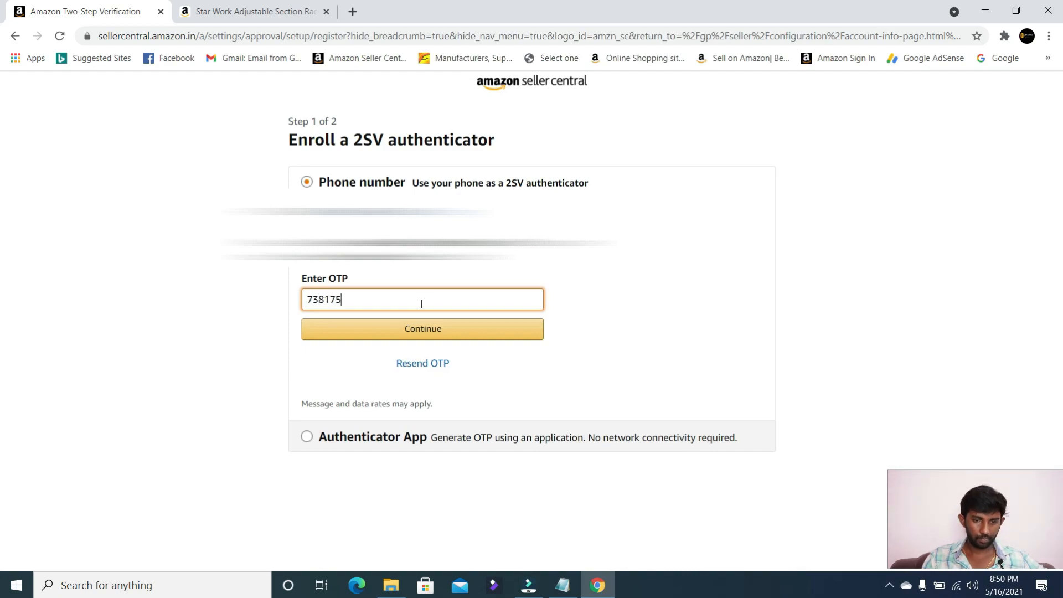
left_click(433, 329)
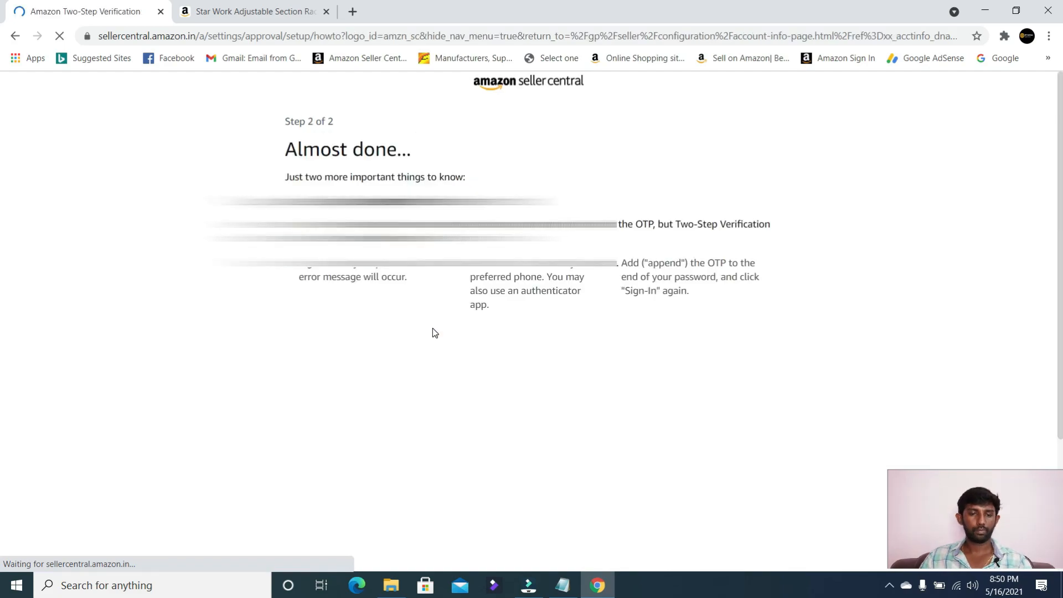
scroll(482, 327, "down", 3)
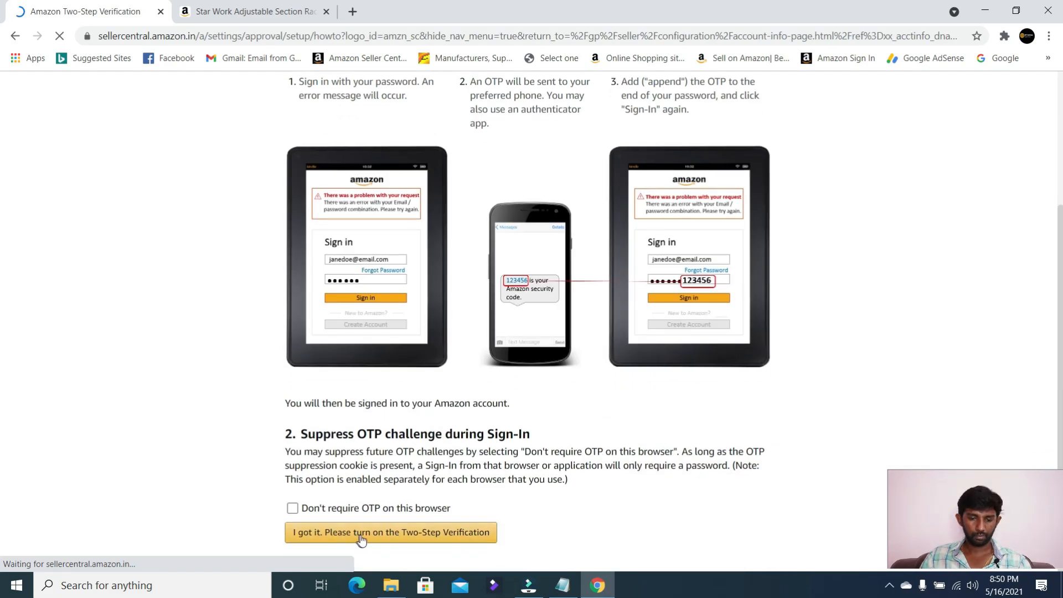
left_click(333, 535)
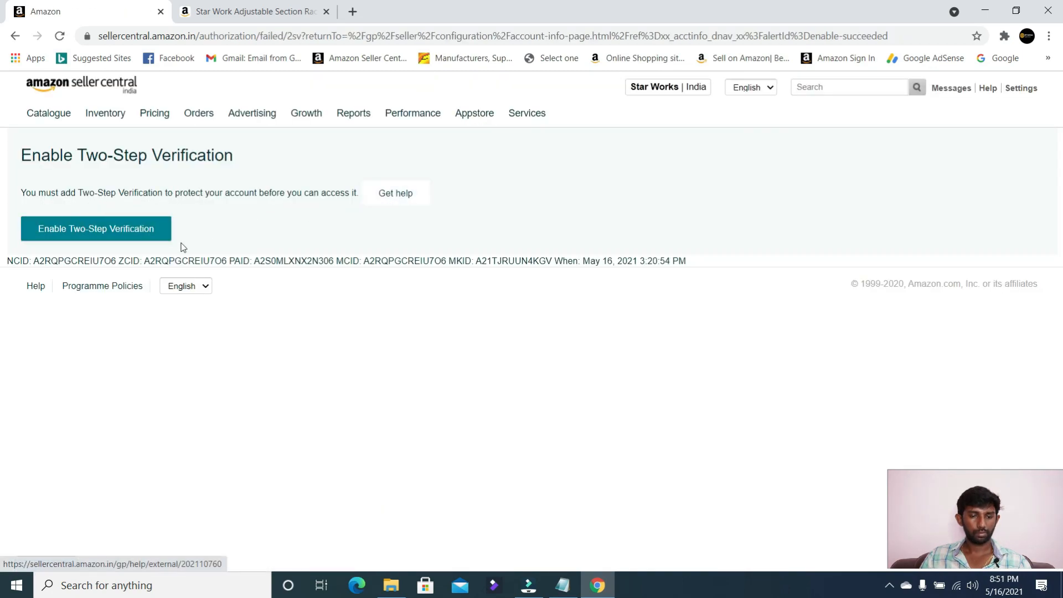
left_click(149, 235)
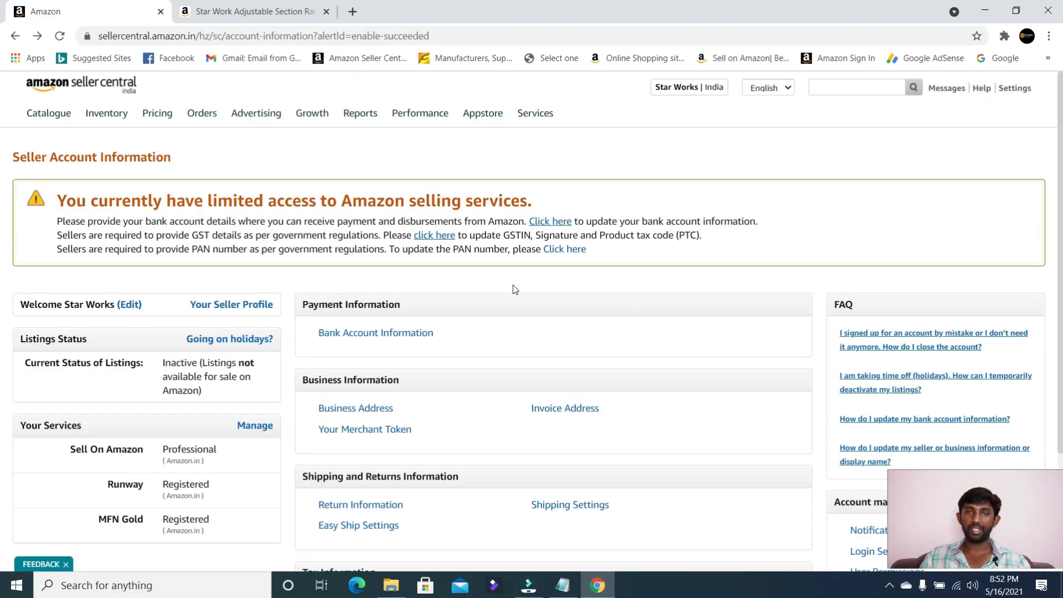
Open Bank Account Information under Payment Information on the Seller Account Information page
scroll(459, 339, "down", 1)
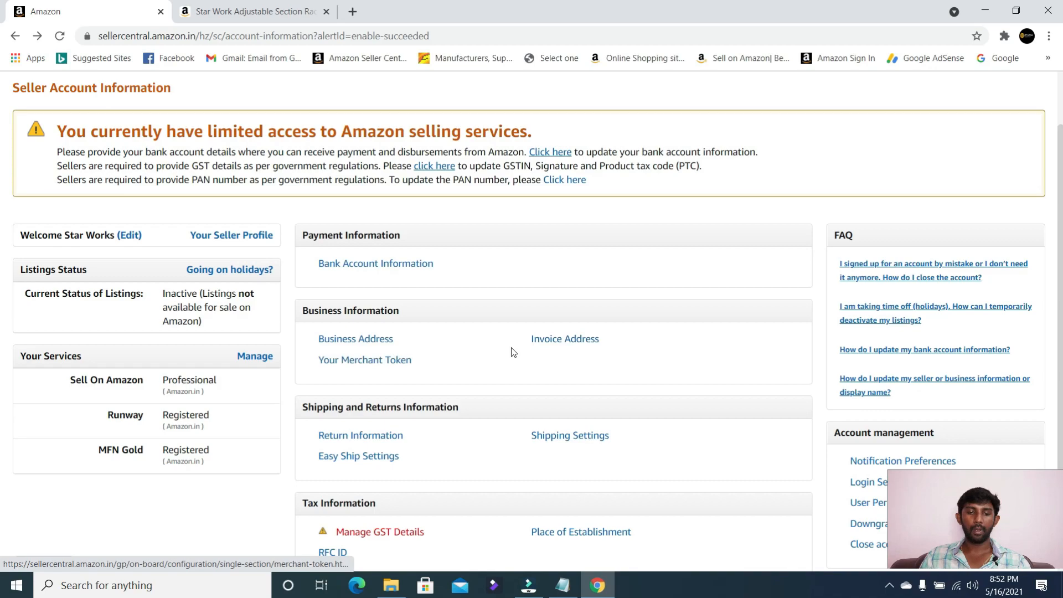
scroll(511, 349, "down", 2)
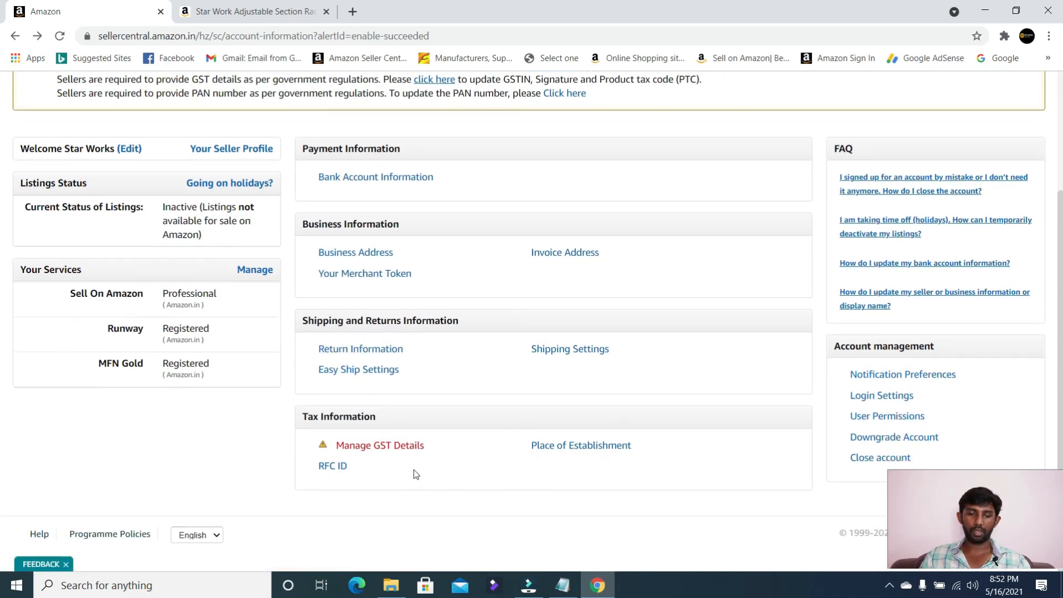
scroll(413, 470, "up", 2)
left_click(345, 319)
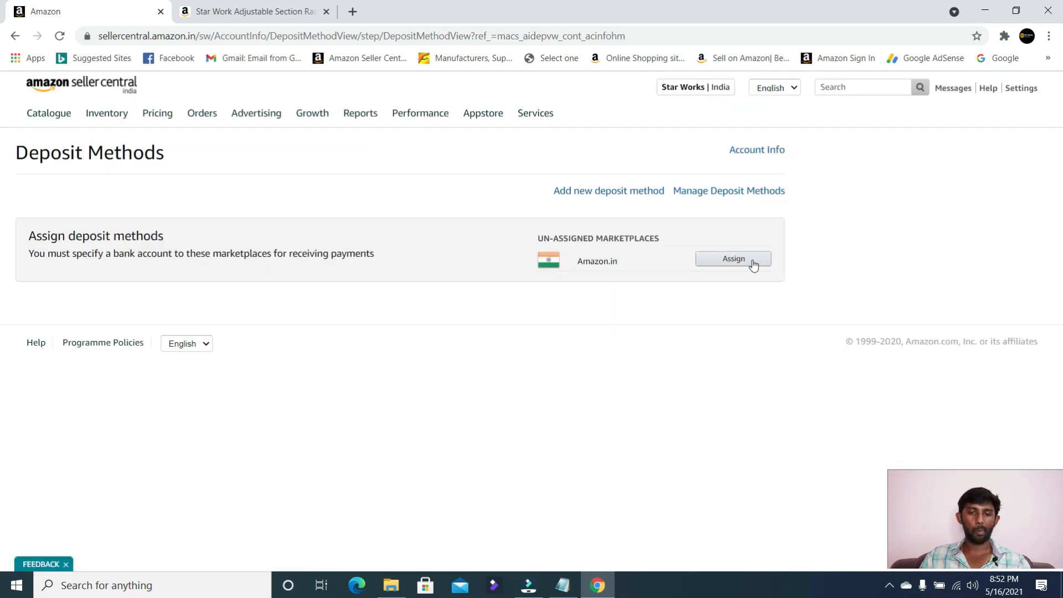
Start adding a new deposit method for the Amazon.in marketplace
left_click(576, 192)
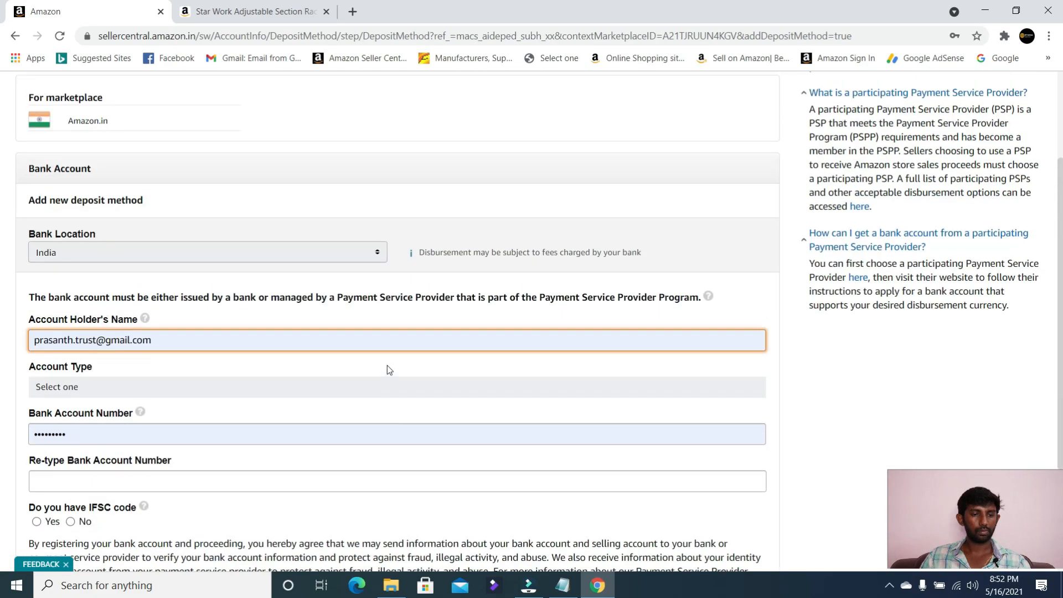
scroll(387, 365, "up", 3)
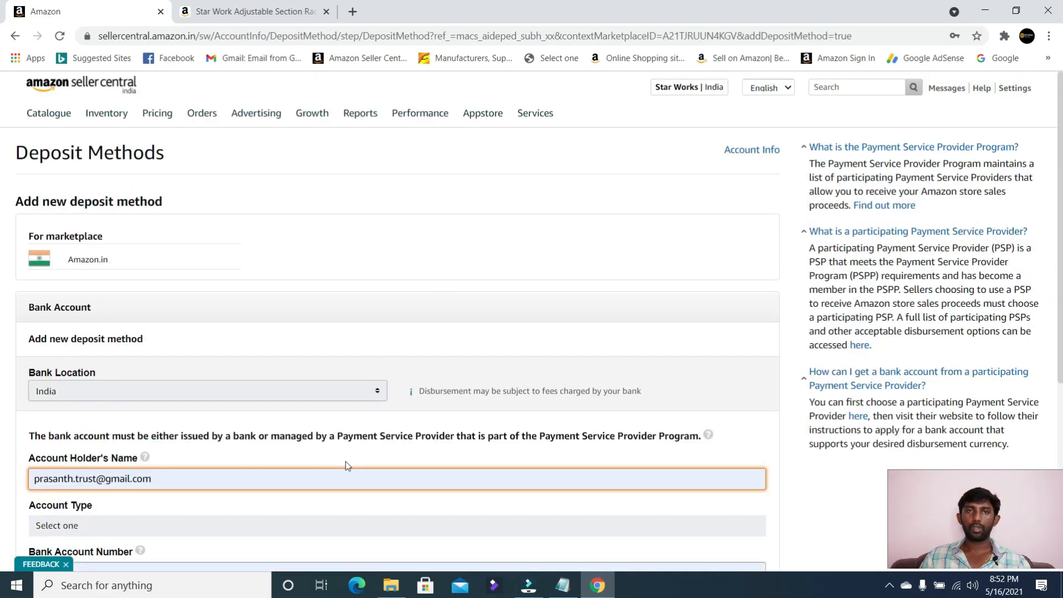
scroll(345, 465, "down", 3)
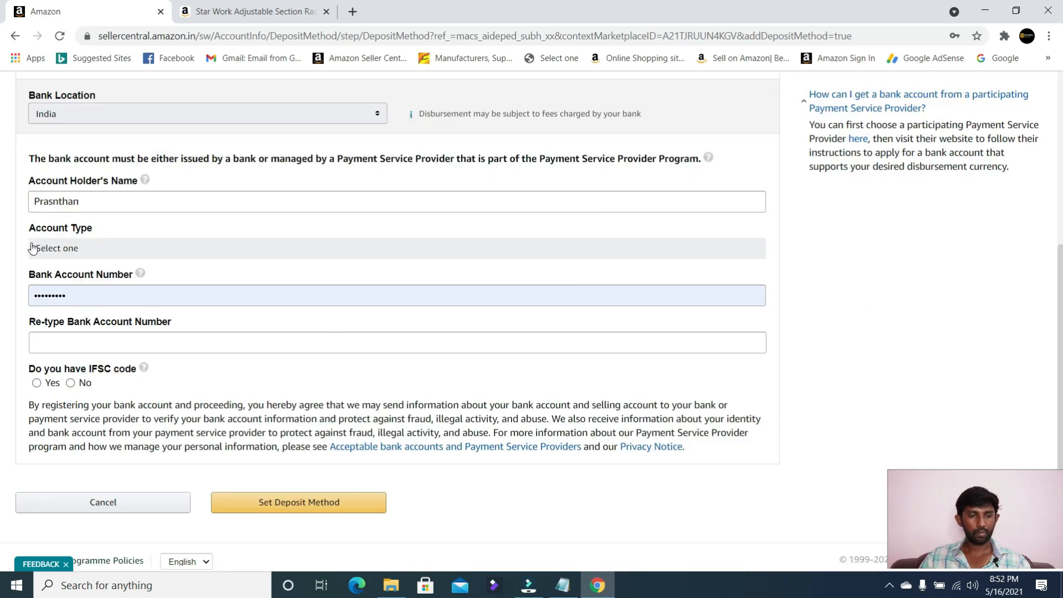
scroll(34, 249, "down", 1)
scroll(78, 266, "up", 2)
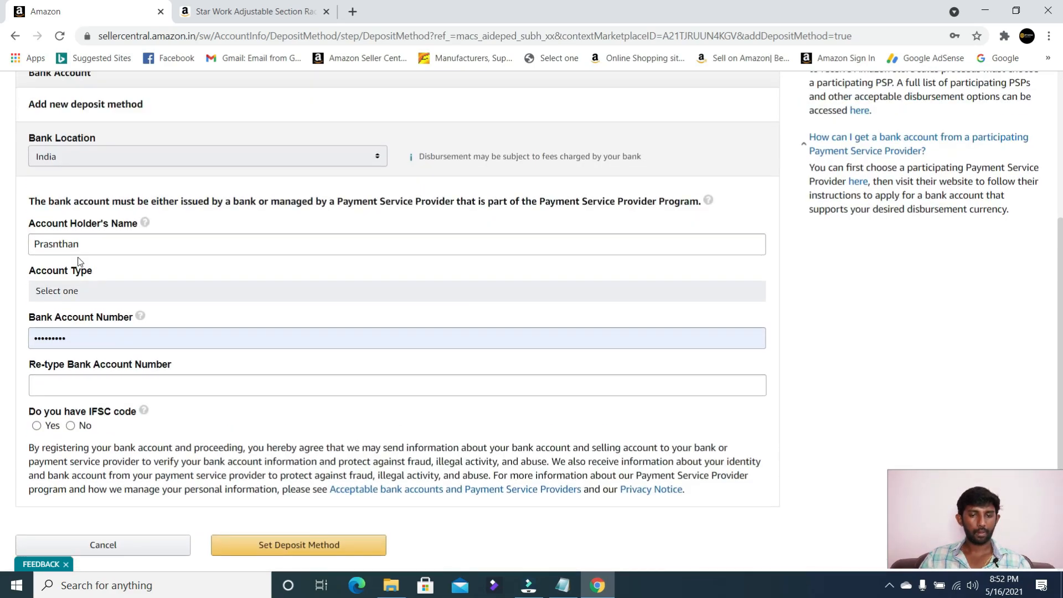
Leave the Account Type unchosen and go back twice to Seller Account Information
left_click(97, 295)
left_click(98, 297)
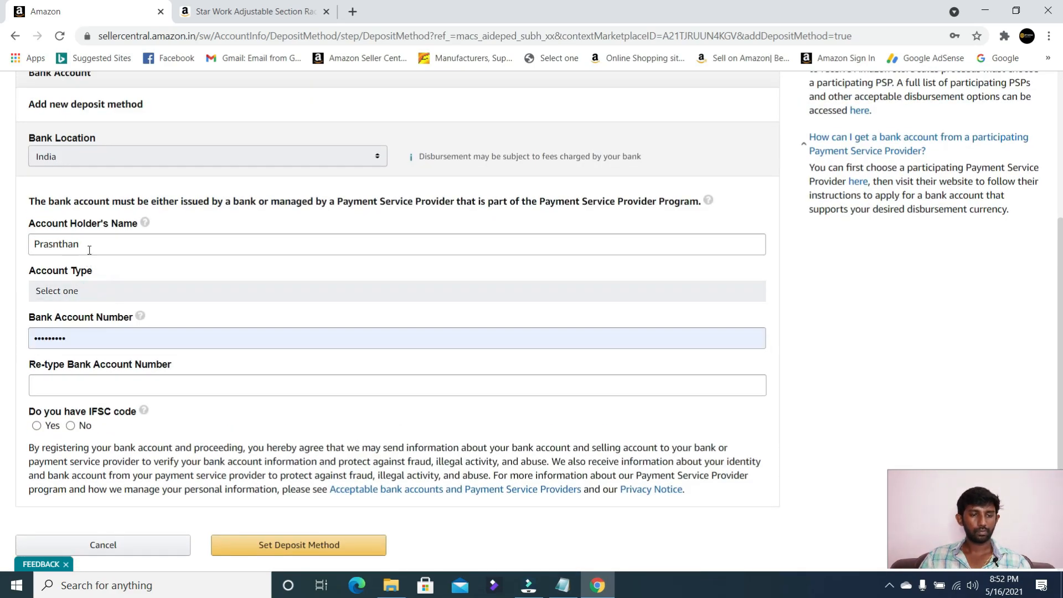
scroll(166, 293, "up", 4)
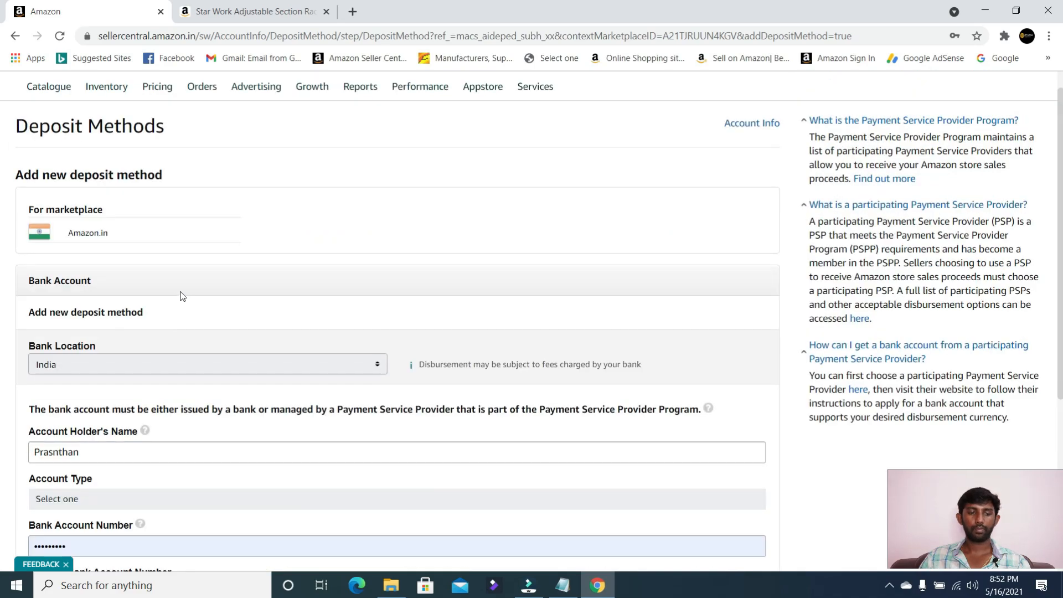
scroll(182, 296, "down", 2)
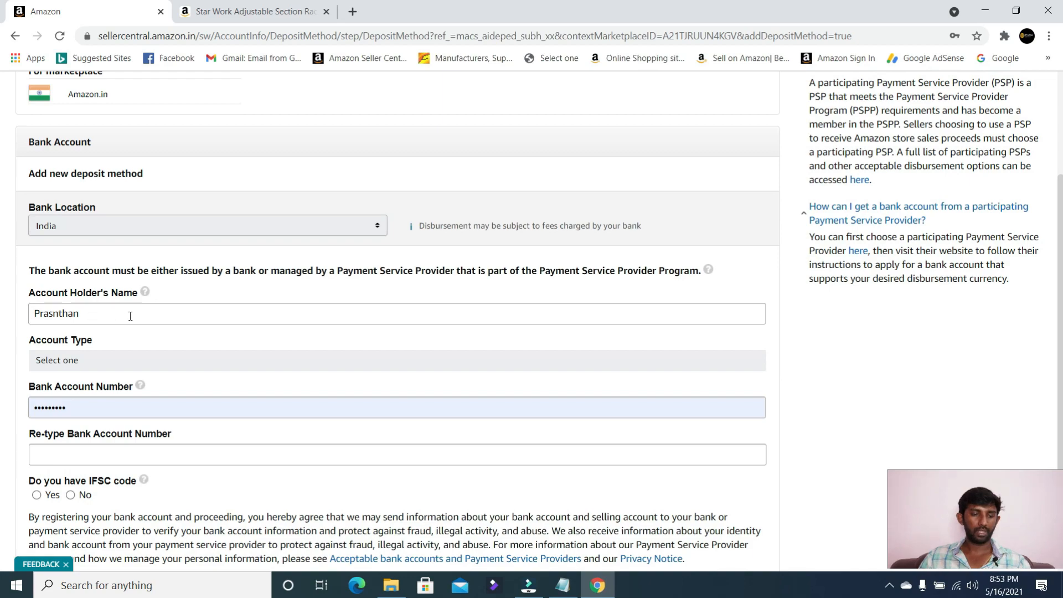
left_click(107, 359)
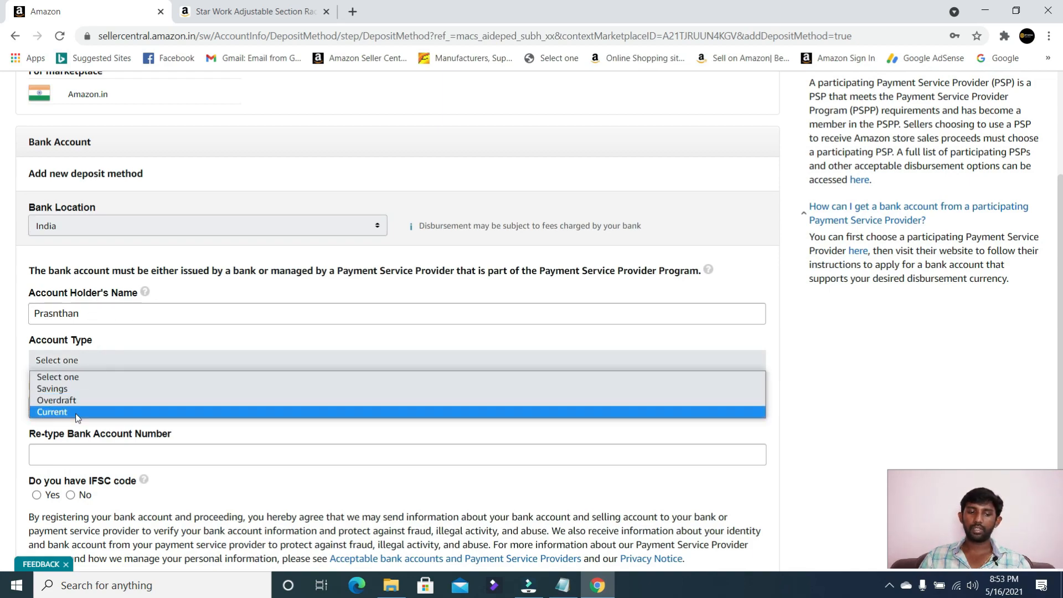
left_click(114, 366)
scroll(114, 363, "down", 2)
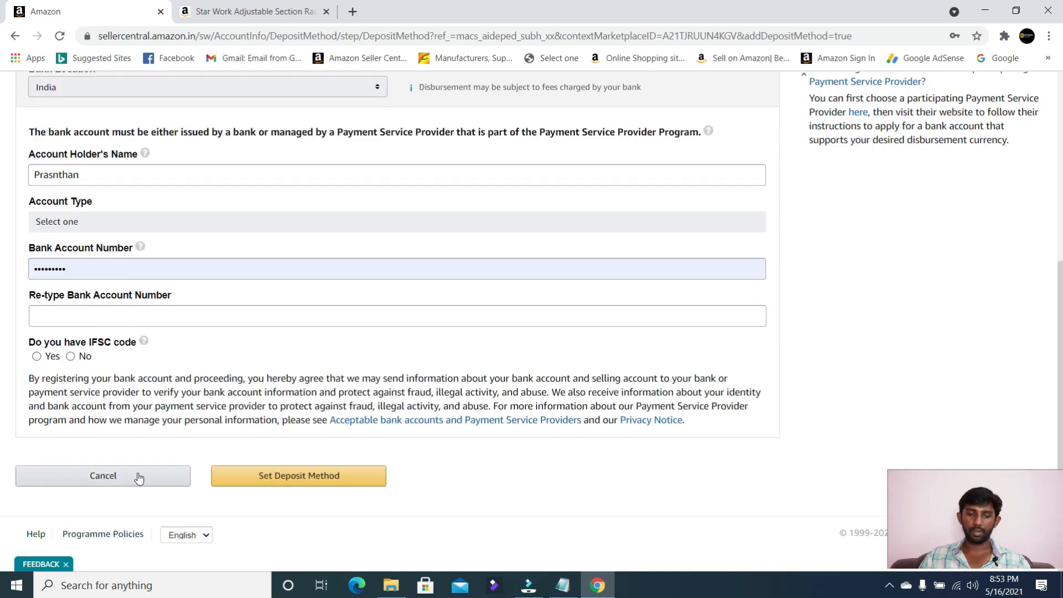
left_click(15, 35)
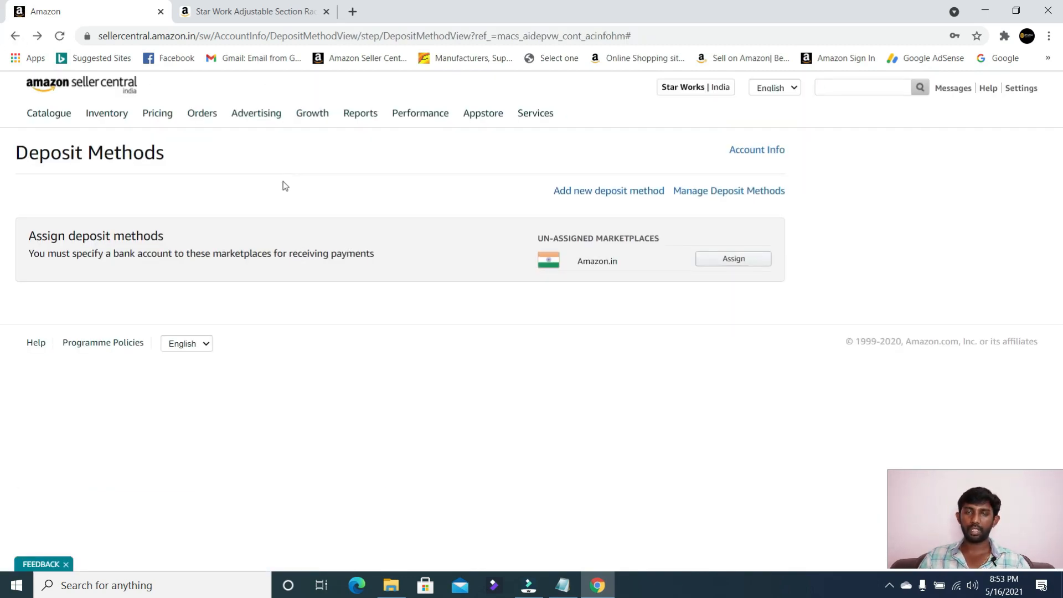
left_click(15, 36)
Open Return Information under Shipping and Returns Information to reach Returns Settings
scroll(421, 315, "down", 2)
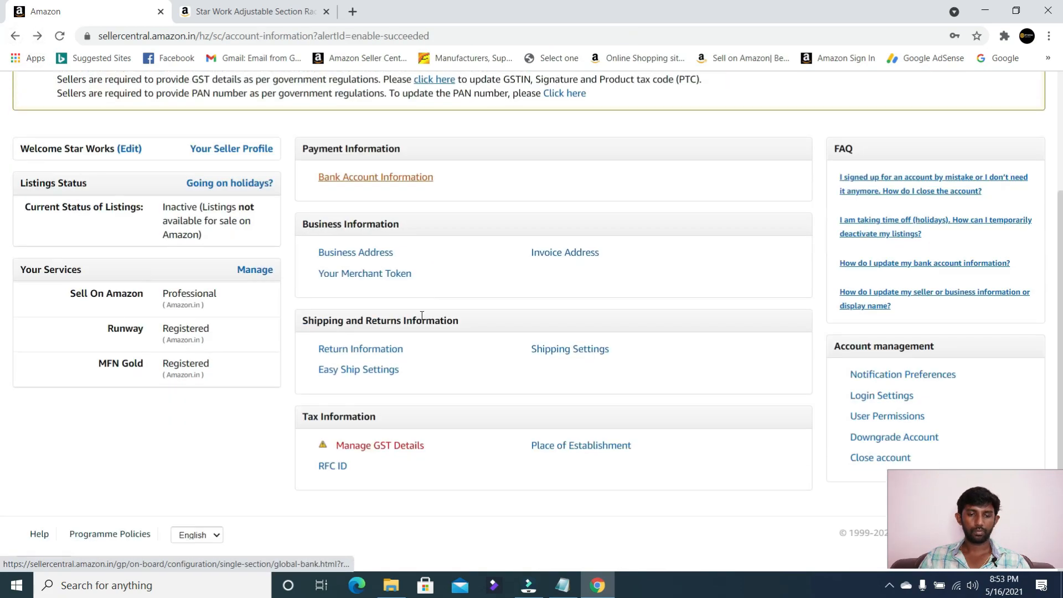
scroll(422, 315, "up", 3)
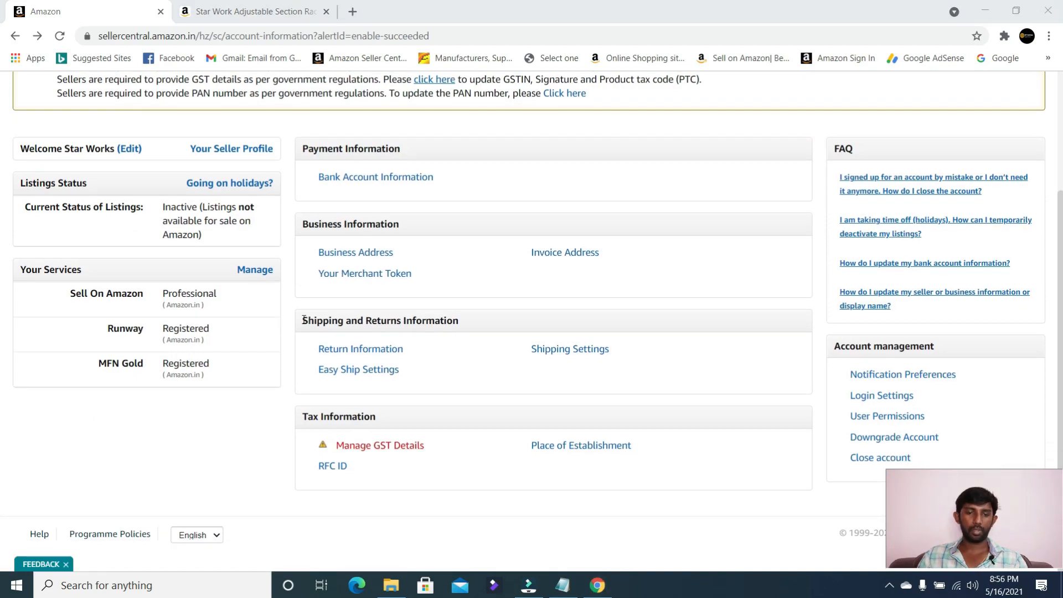
left_click_drag(299, 322, 470, 350)
left_click(469, 349)
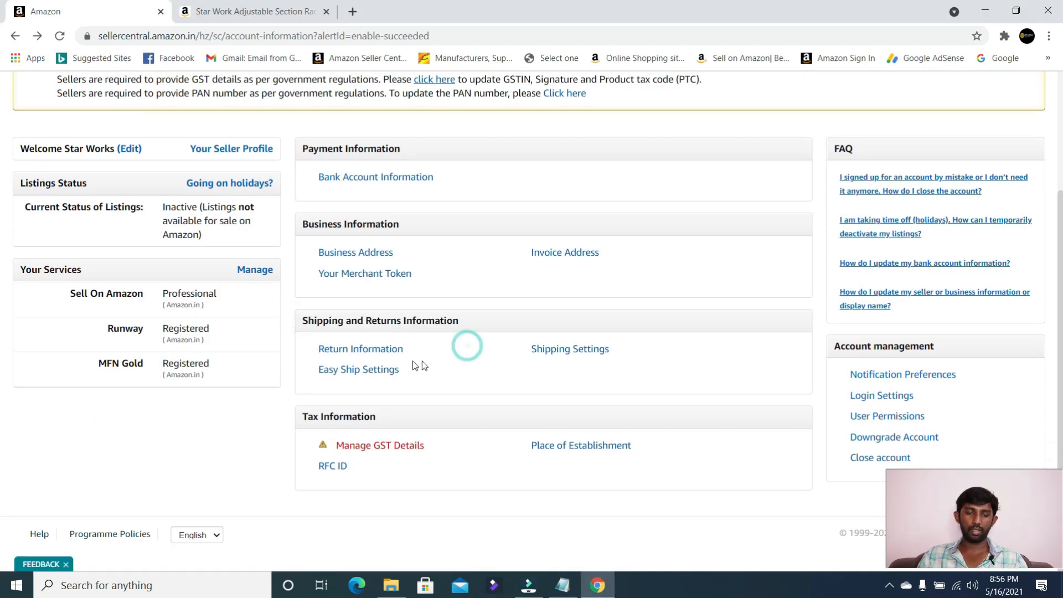
left_click(372, 353)
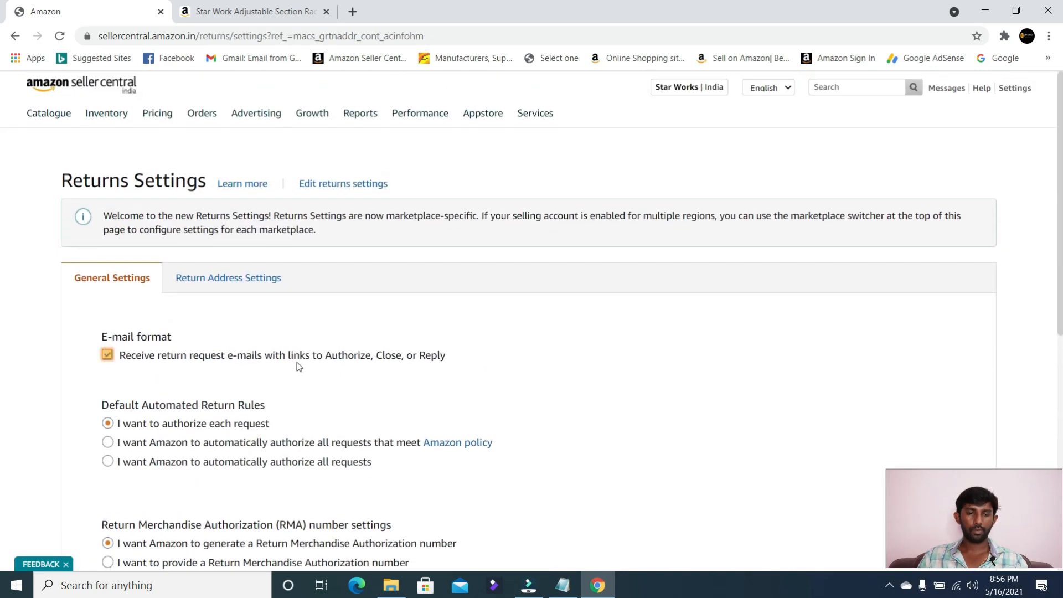
Turn off the return-request e-mails that include action links
left_click(297, 361)
scroll(317, 363, "down", 2)
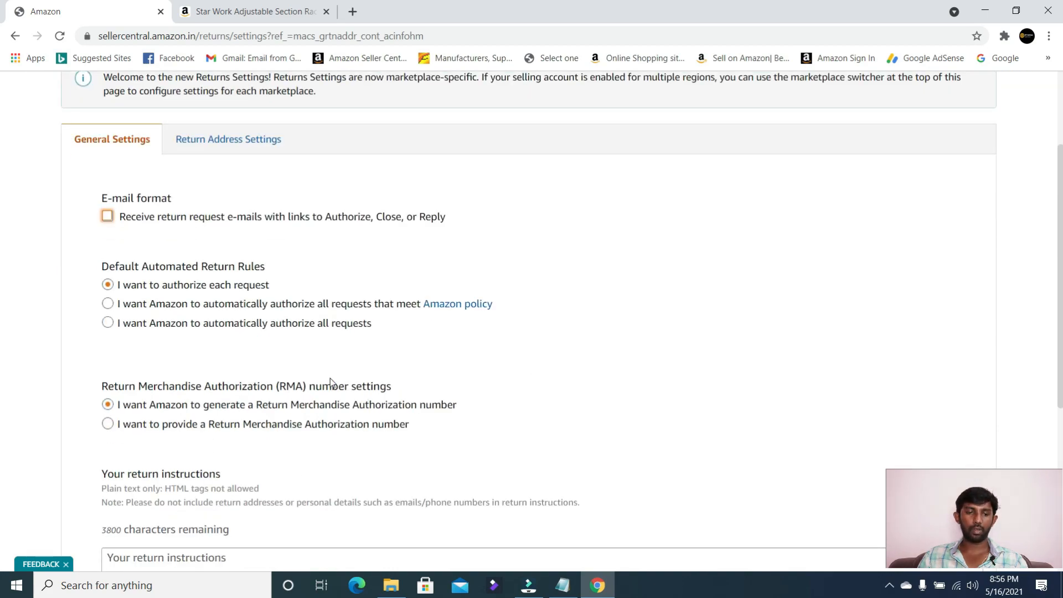
scroll(330, 382, "up", 2)
Try to set a default return address, find none available, and go back
left_click(210, 281)
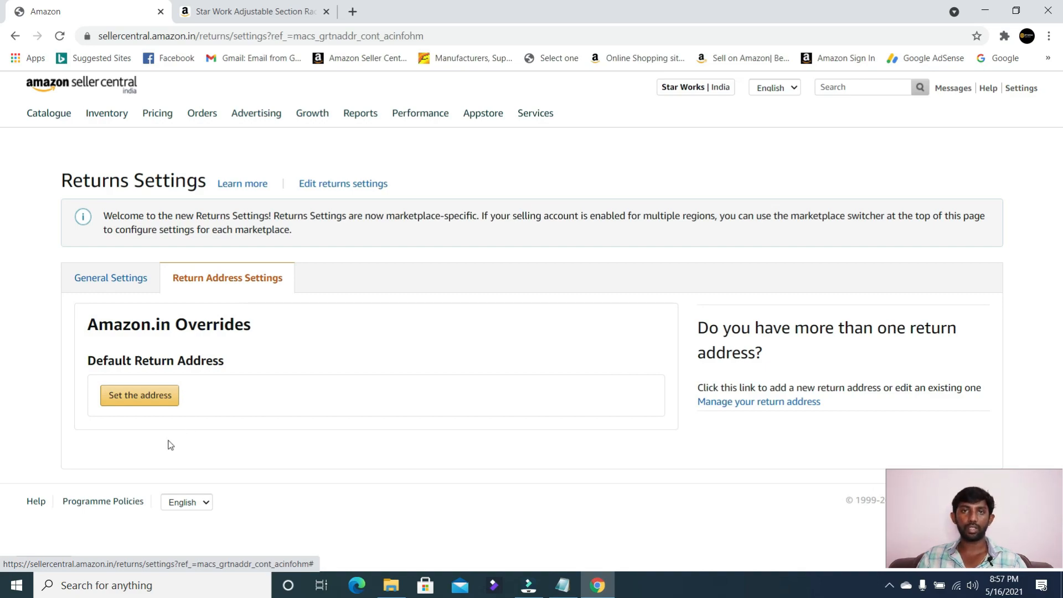
left_click(159, 398)
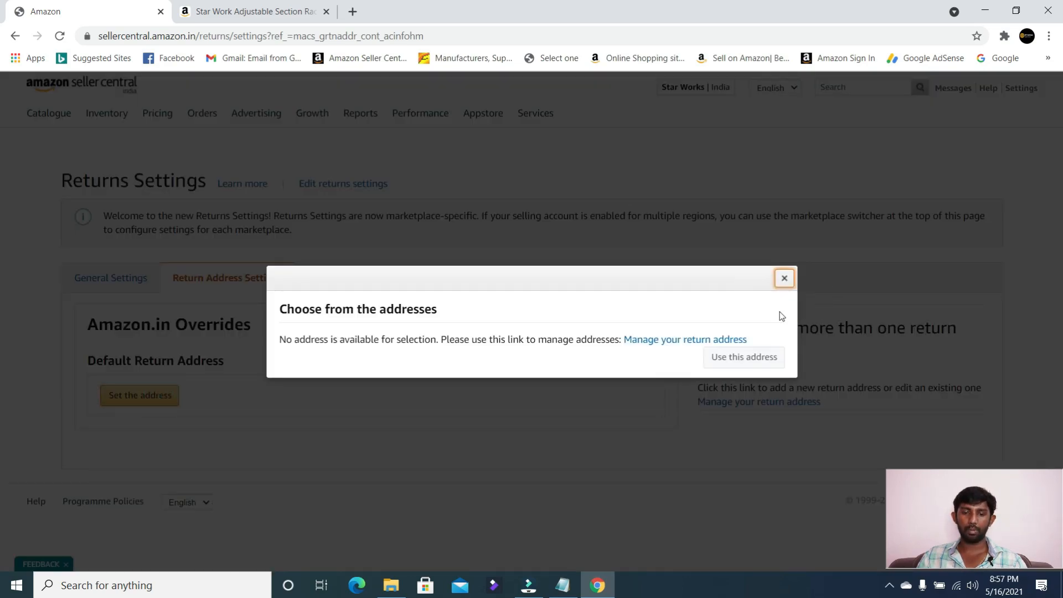
left_click(784, 278)
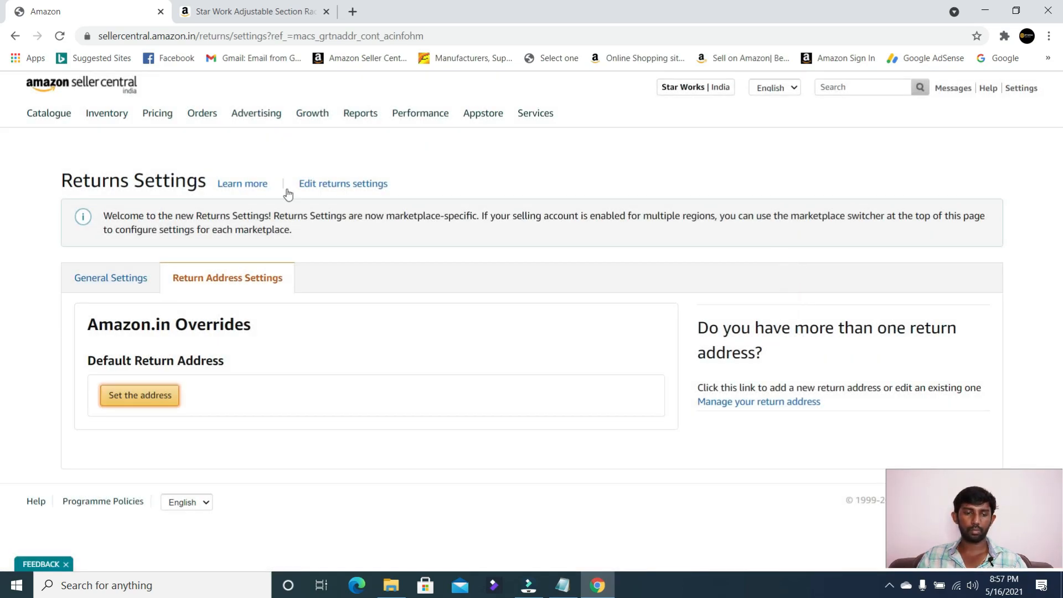
left_click(15, 36)
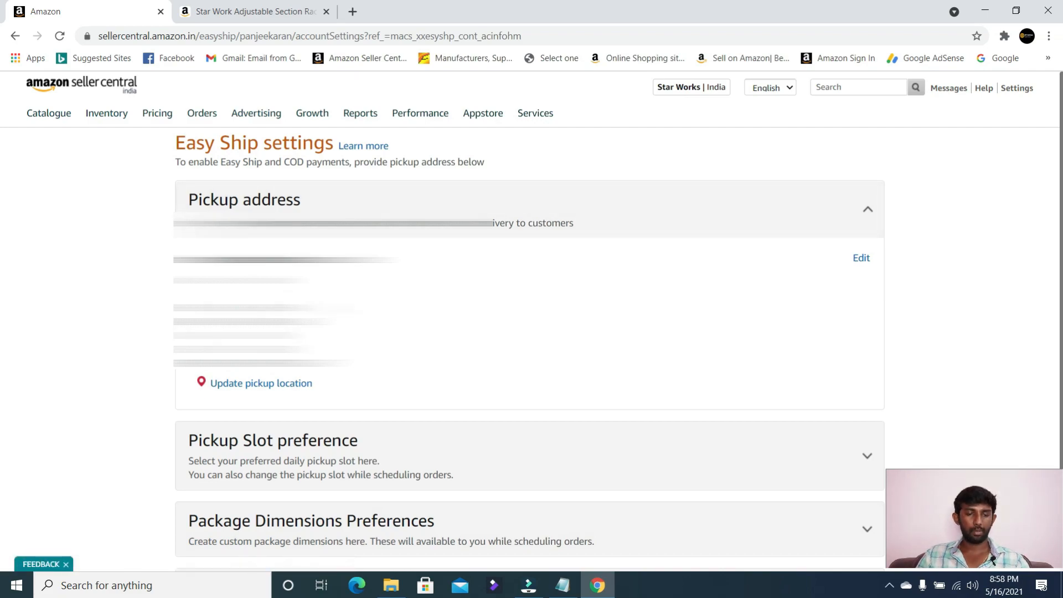
Expand and collapse the Pickup Slot, Package Dimensions and Print Setting sections to review them
scroll(530, 322, "down", 2)
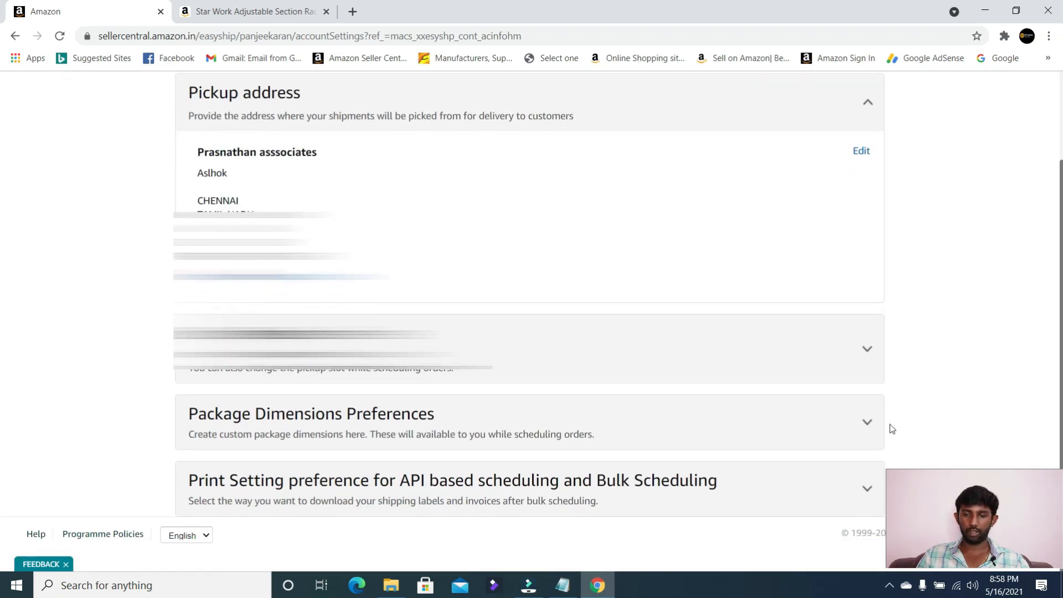
left_click(868, 348)
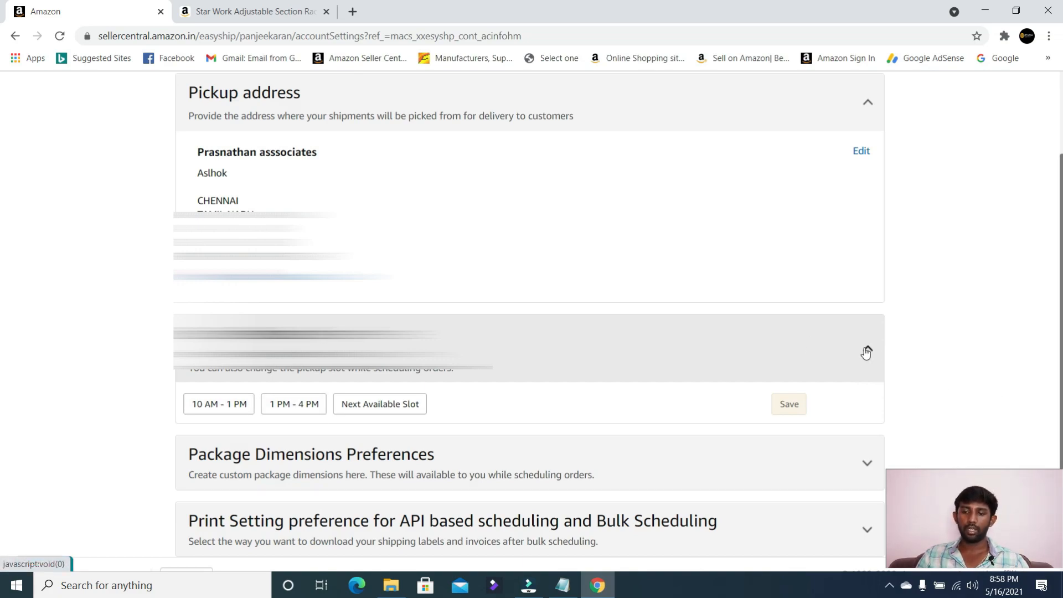
left_click(867, 351)
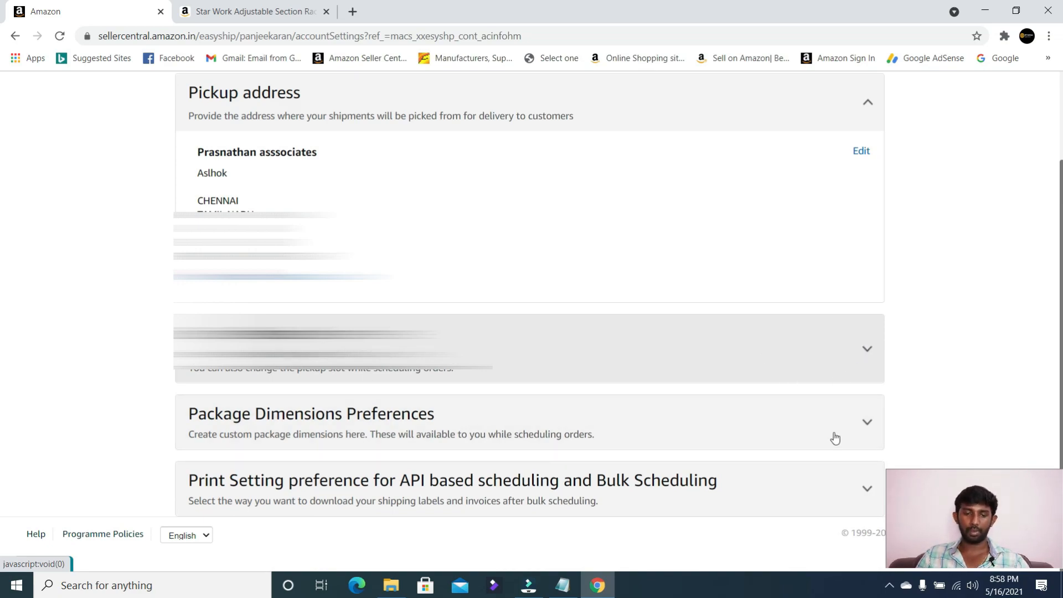
left_click(867, 421)
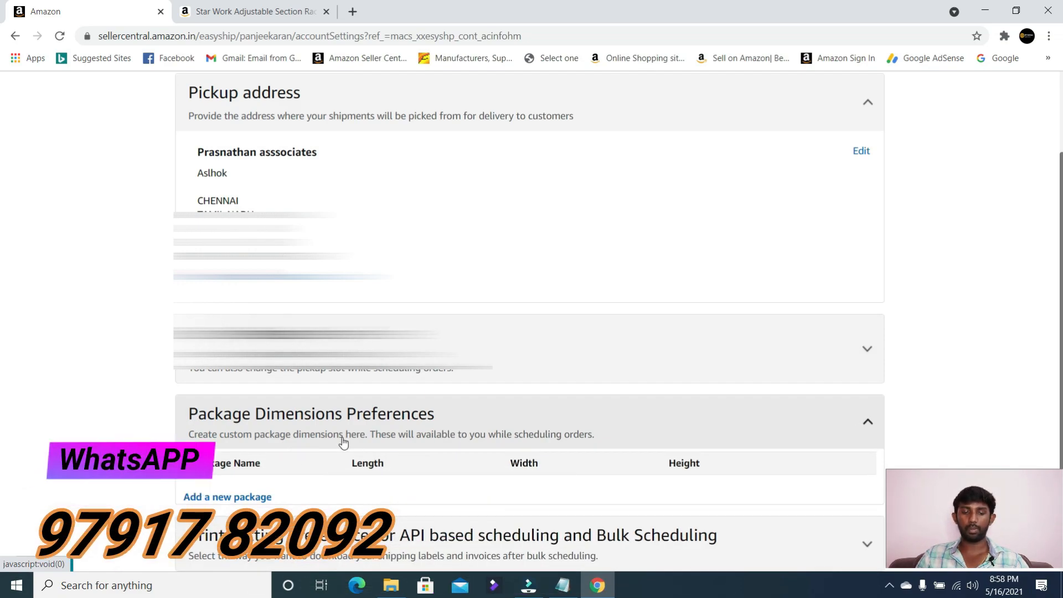
left_click(873, 425)
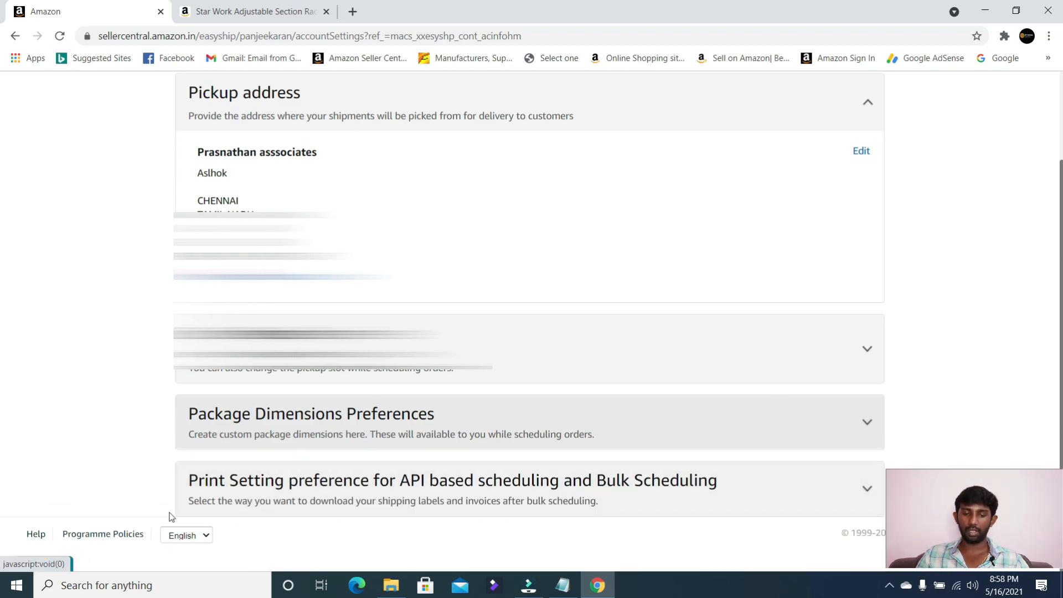
left_click(873, 500)
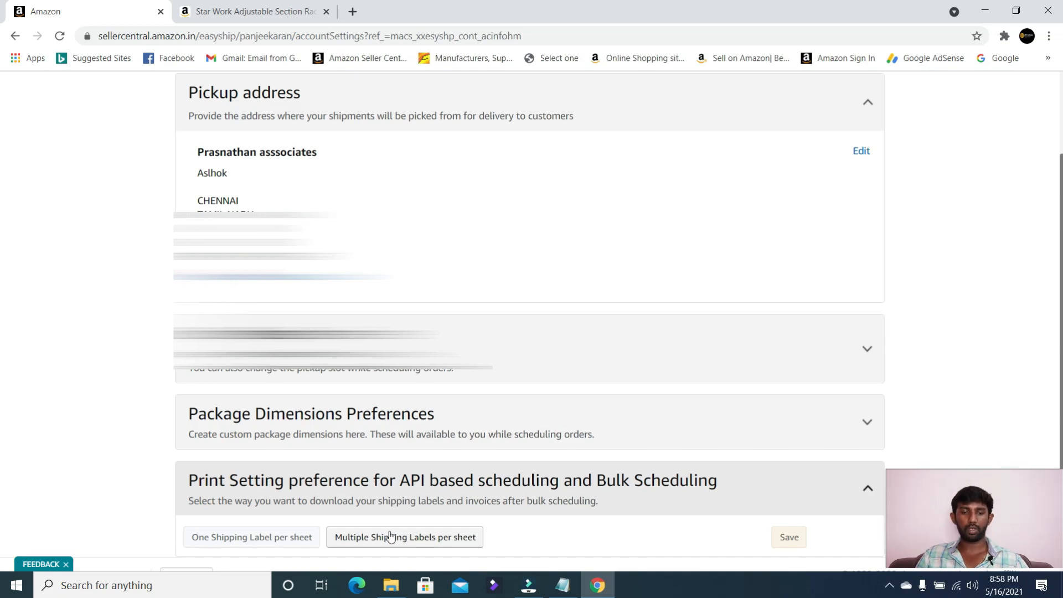
left_click(868, 490)
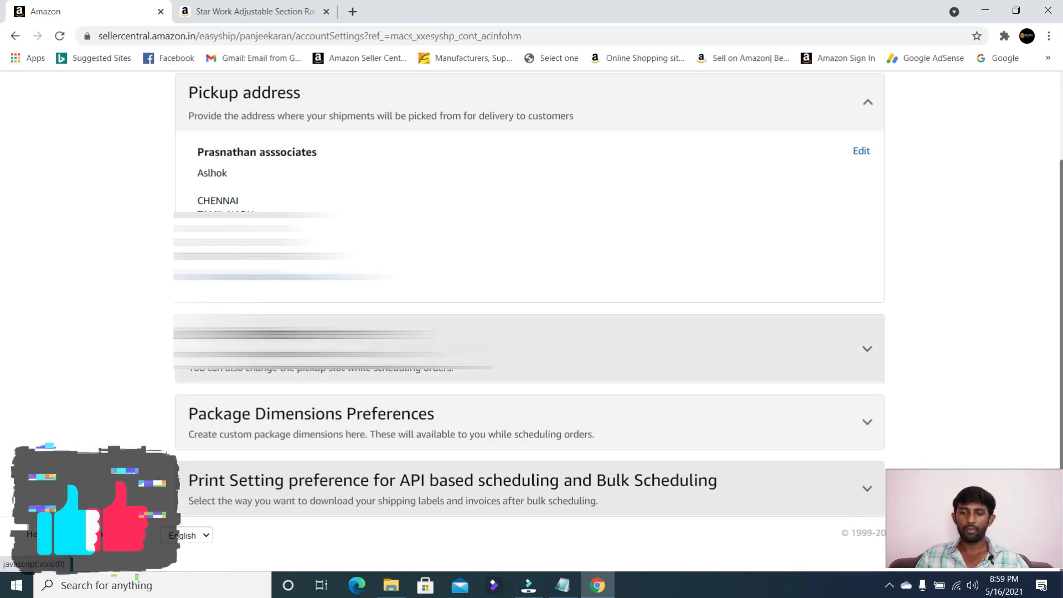
scroll(388, 343, "up", 2)
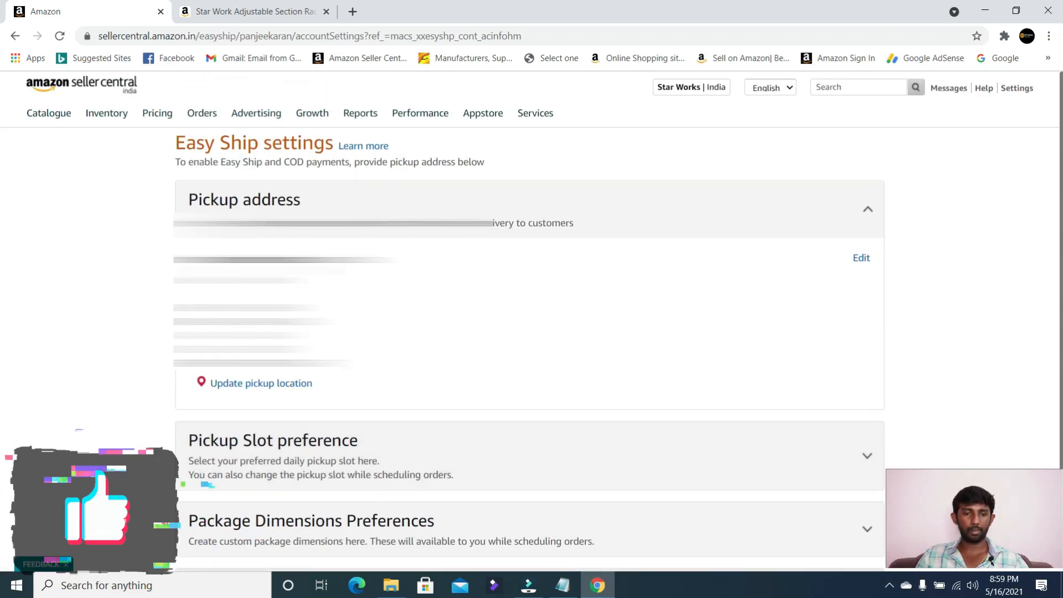
Go back to the Seller Account Information page and scroll down it
left_click(18, 37)
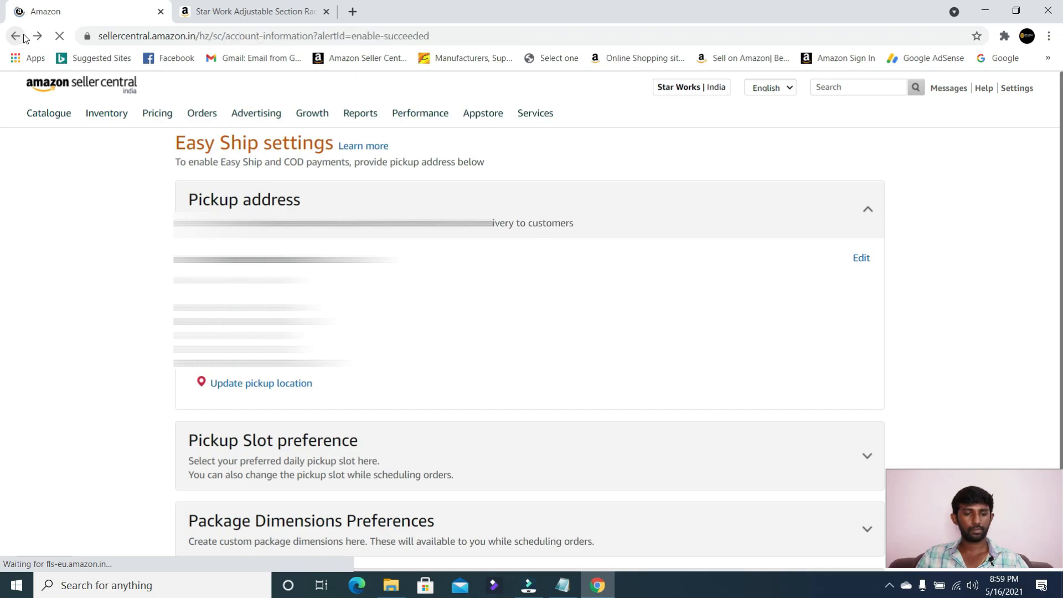
scroll(471, 355, "down", 2)
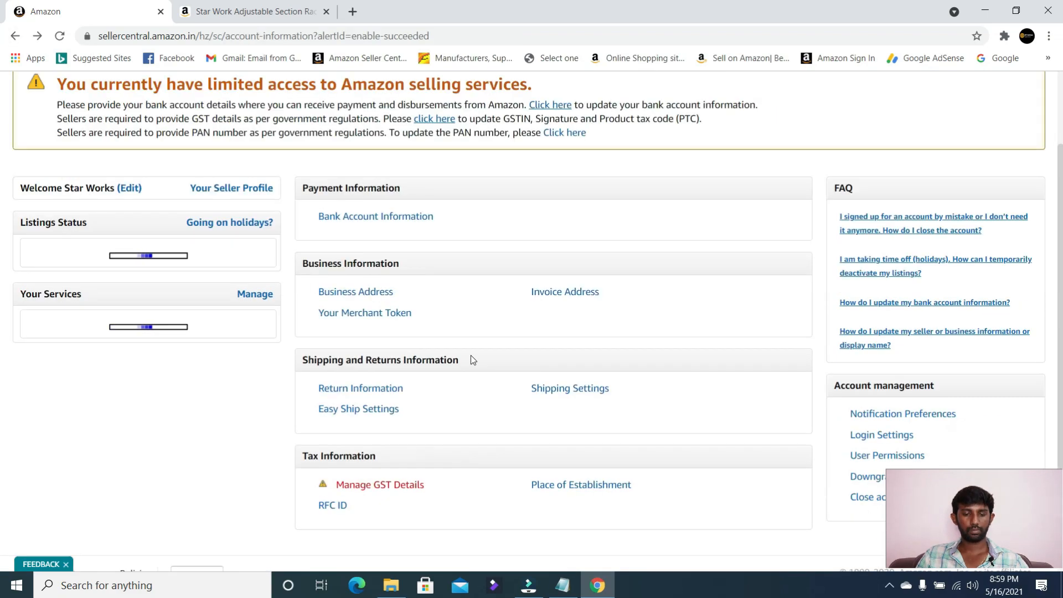
scroll(471, 354, "down", 1)
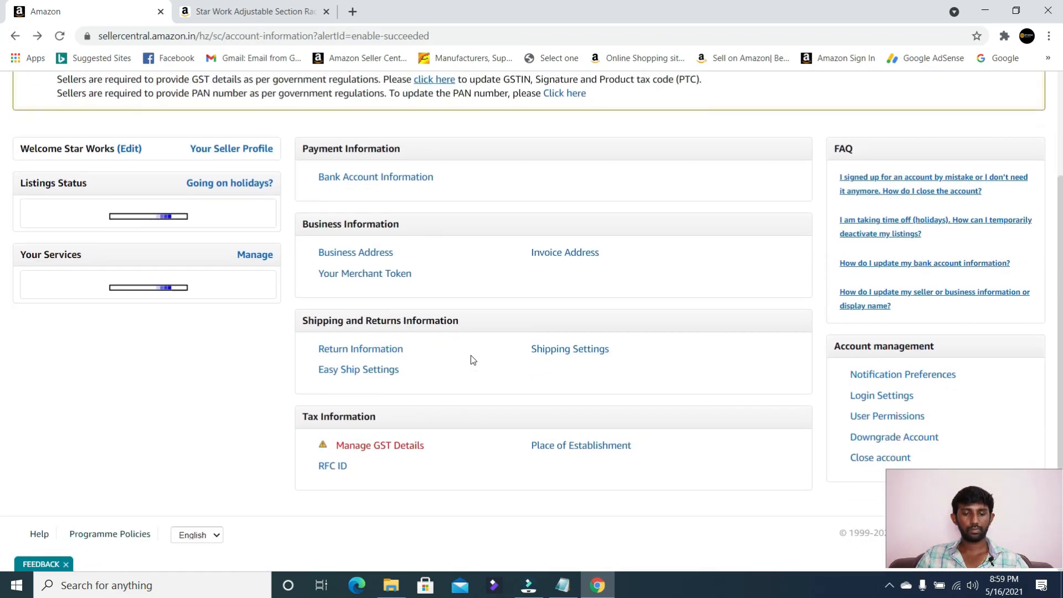
Open Shipping Settings to see Monday–Saturday operating days, 2-day handling time and the 2021 holidays
left_click(568, 354)
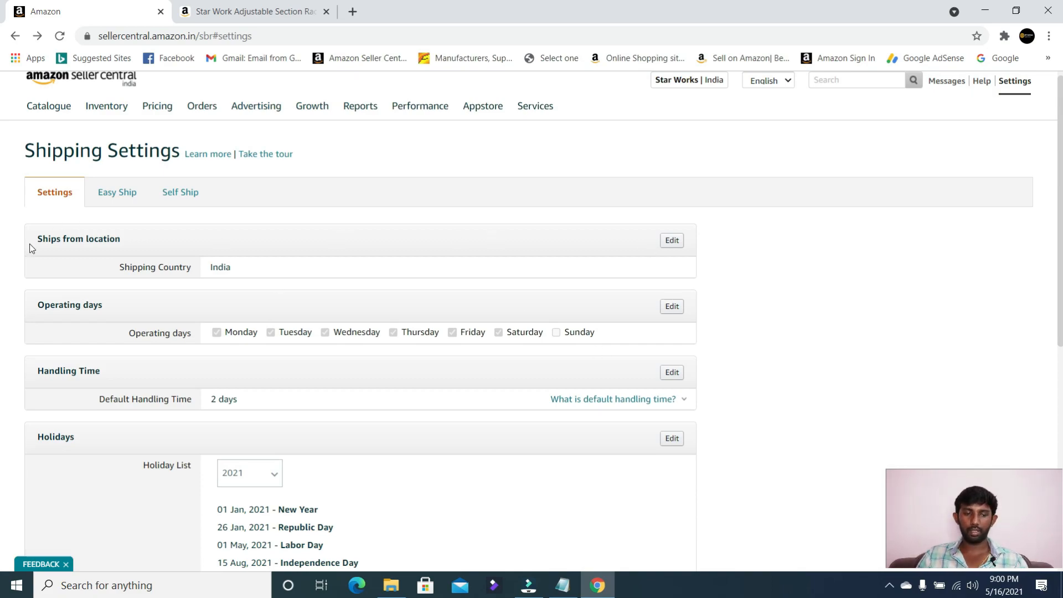
scroll(203, 248, "down", 2)
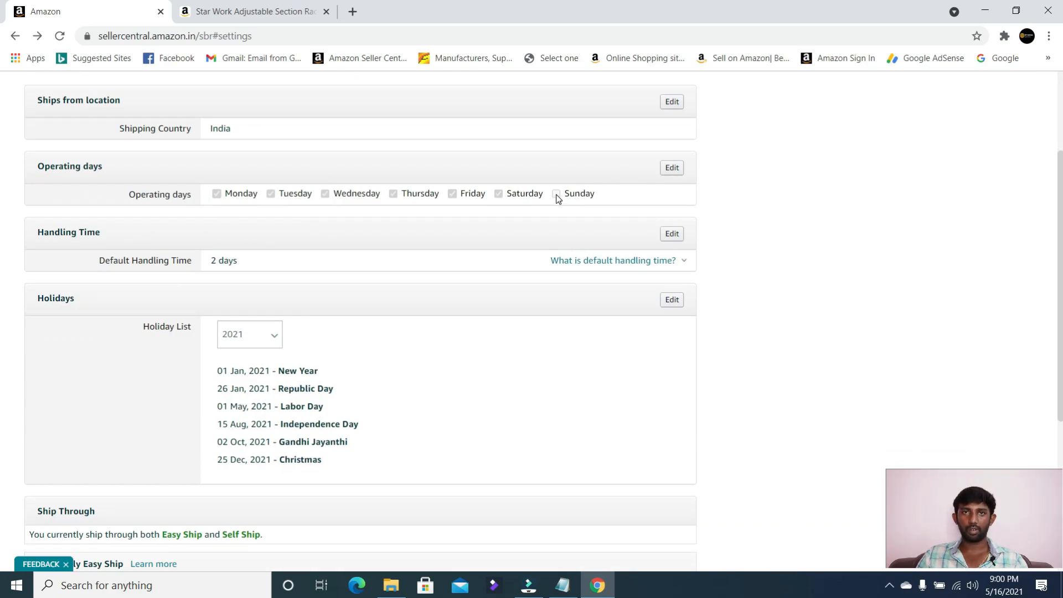
Add Sunday to the operating days and save
left_click(670, 168)
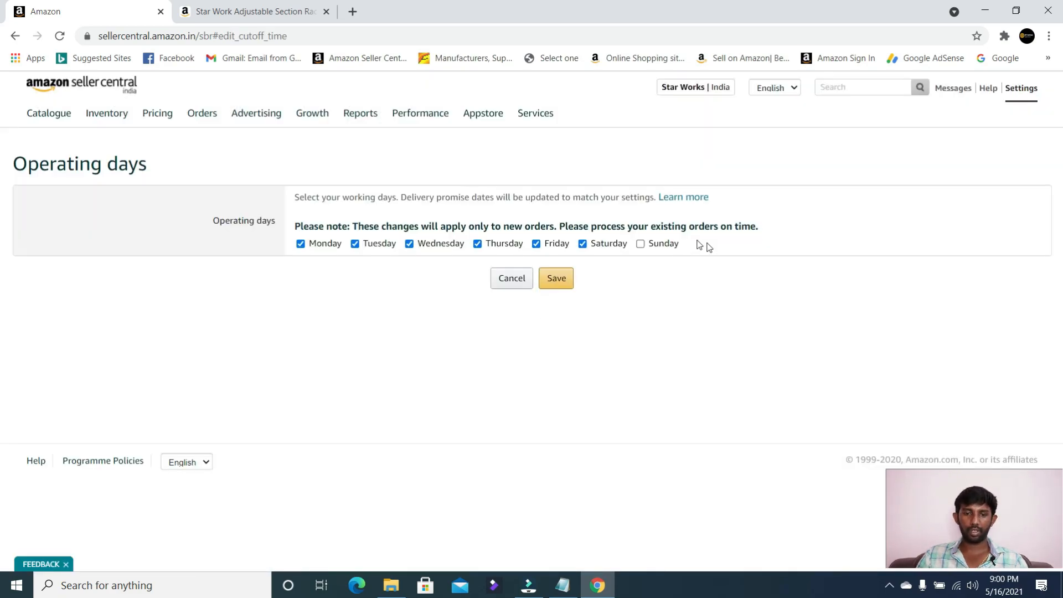
left_click(640, 244)
left_click(557, 278)
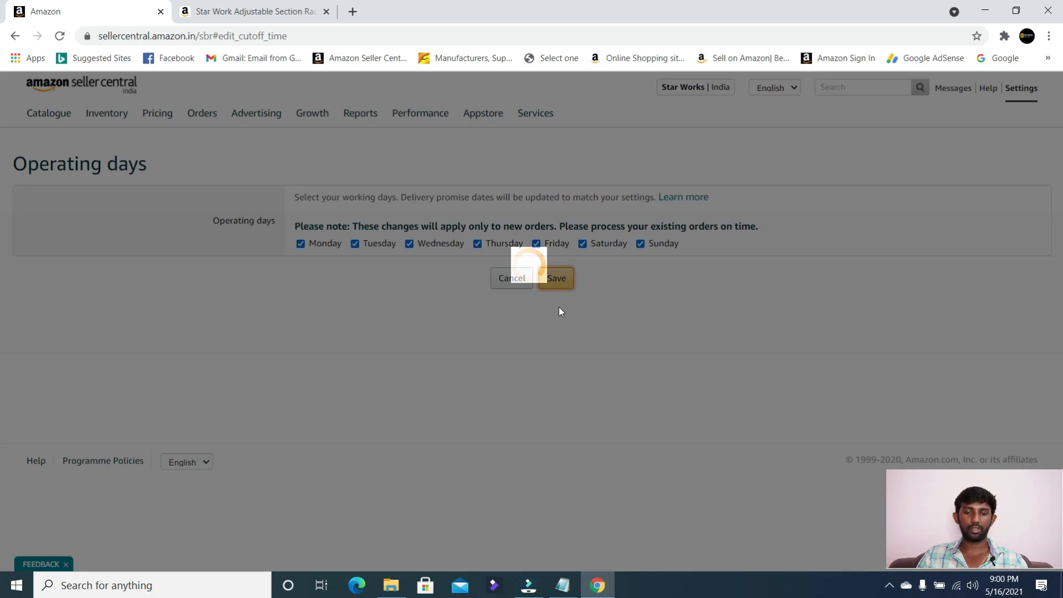
scroll(366, 395, "down", 3)
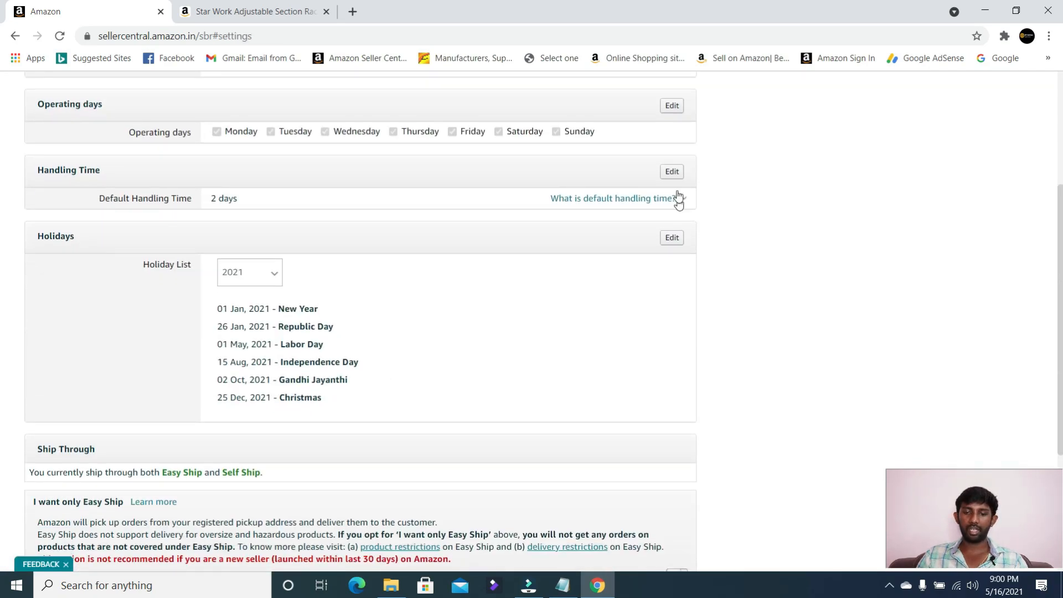
Change the default handling time from 2 days to 1 day and save it
left_click(672, 172)
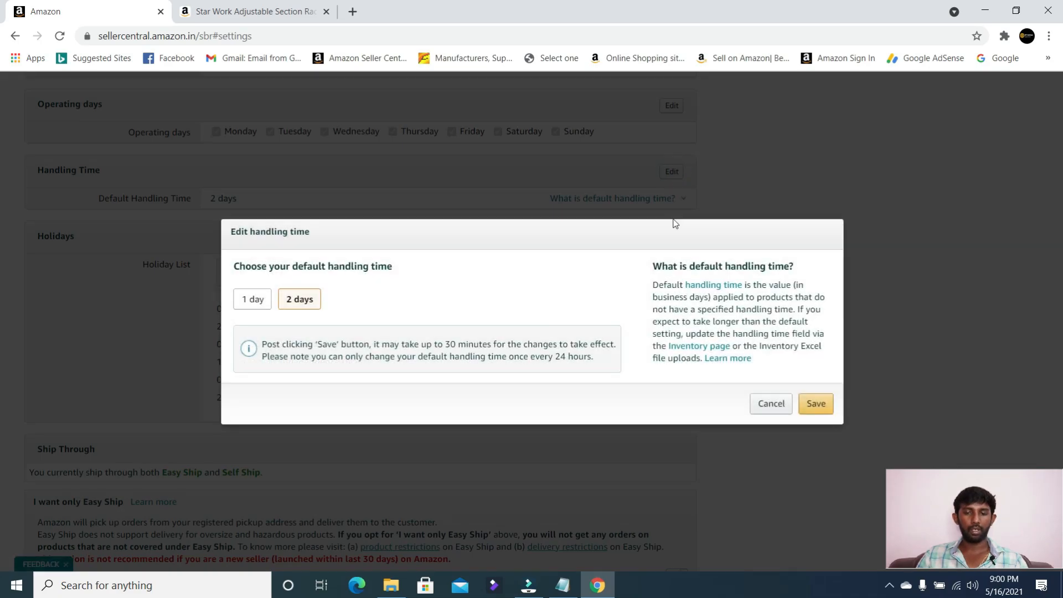
left_click(254, 300)
left_click(815, 403)
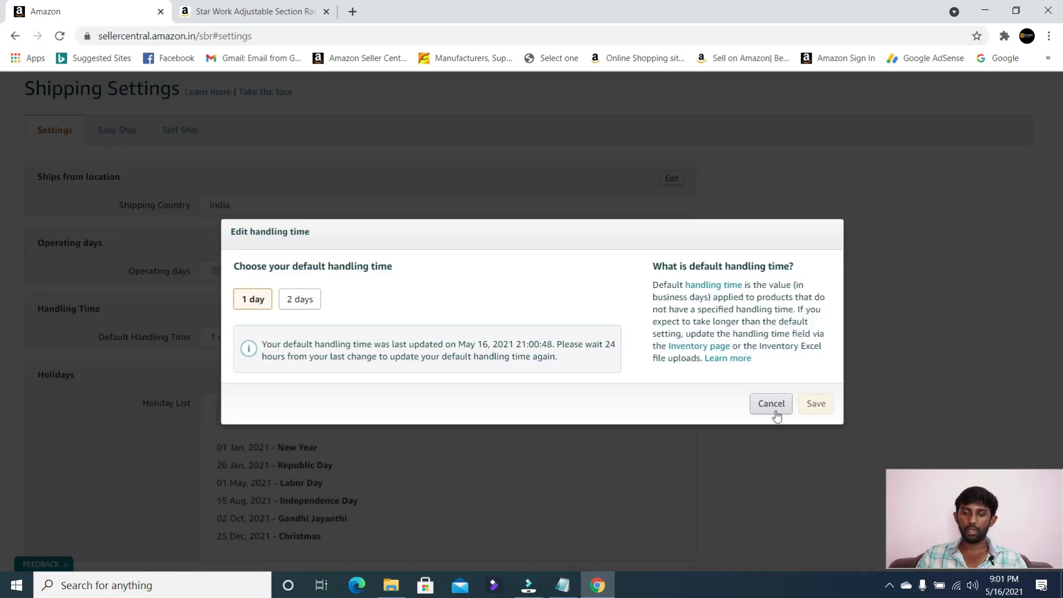
left_click(774, 405)
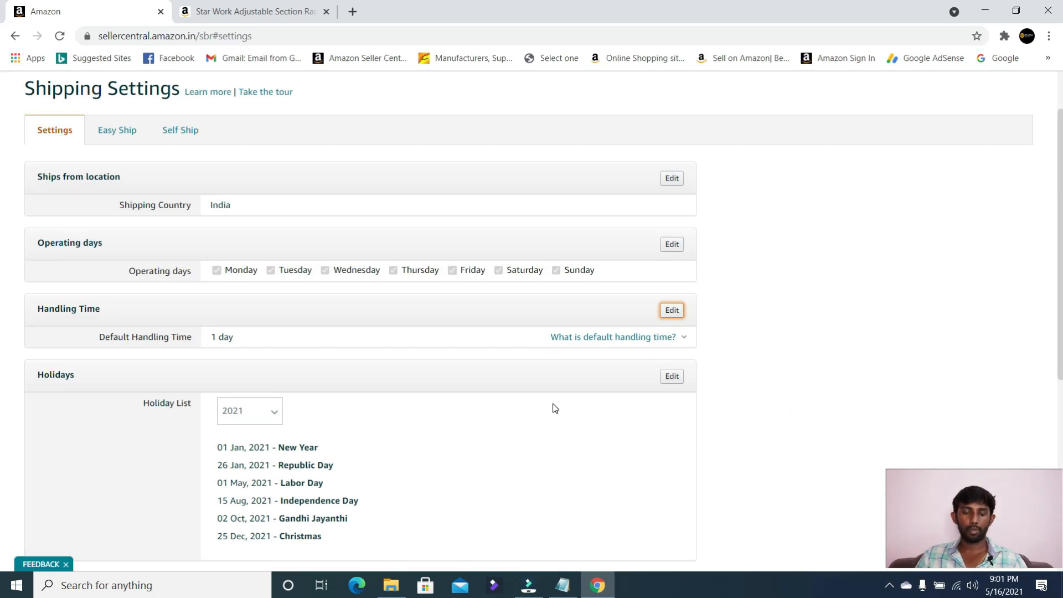
scroll(490, 431, "down", 5)
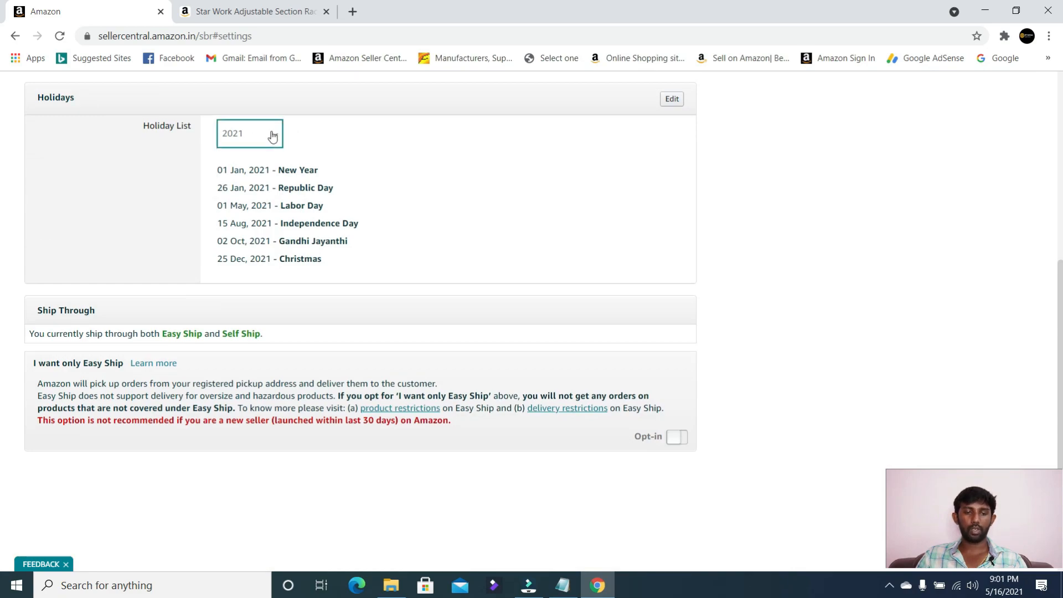
scroll(289, 271, "up", 1)
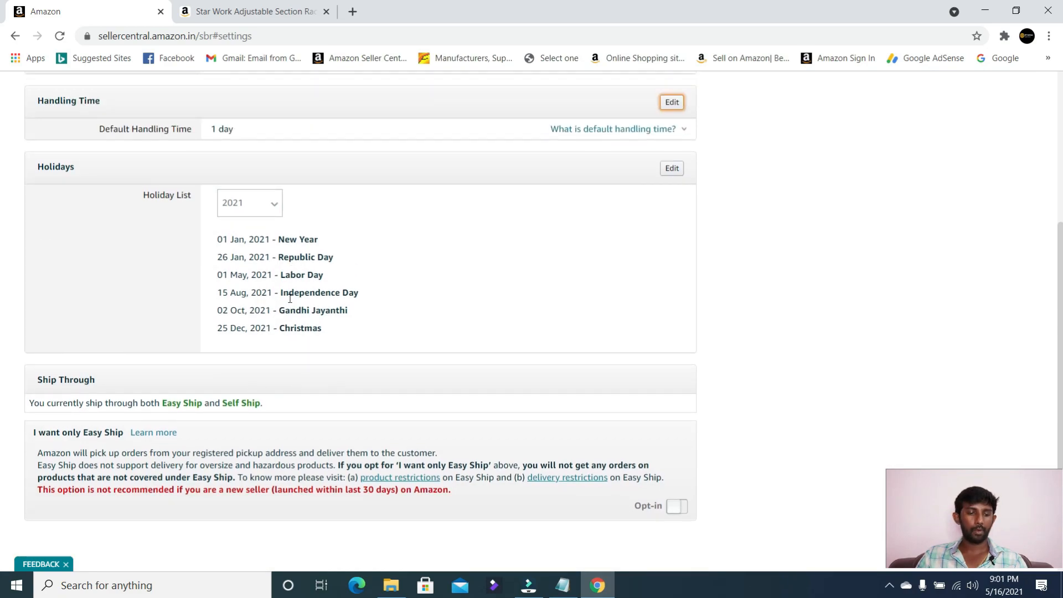
scroll(266, 270, "up", 4)
scroll(280, 257, "down", 6)
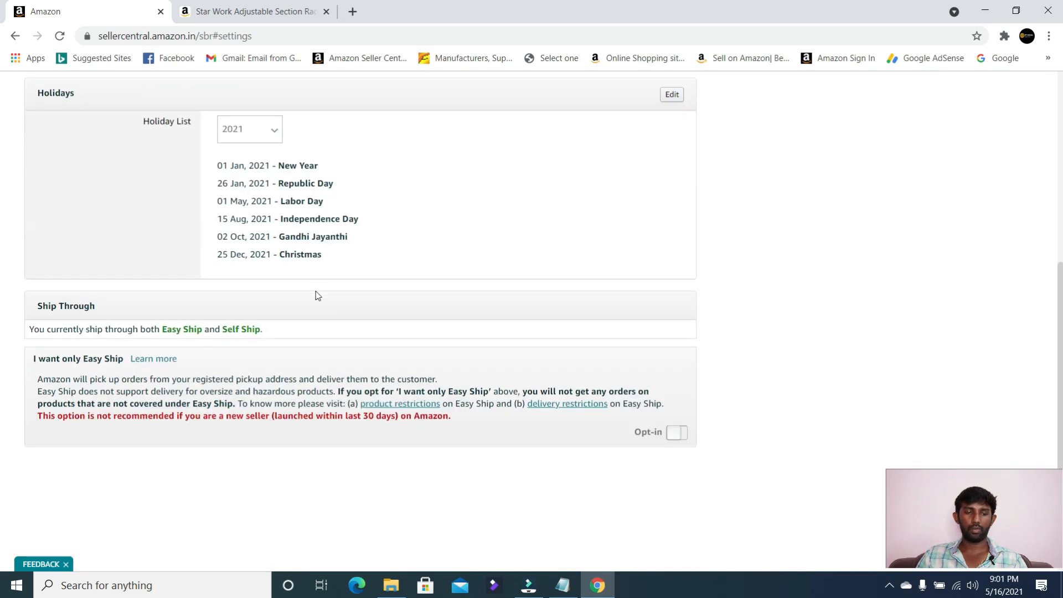
scroll(147, 287, "up", 8)
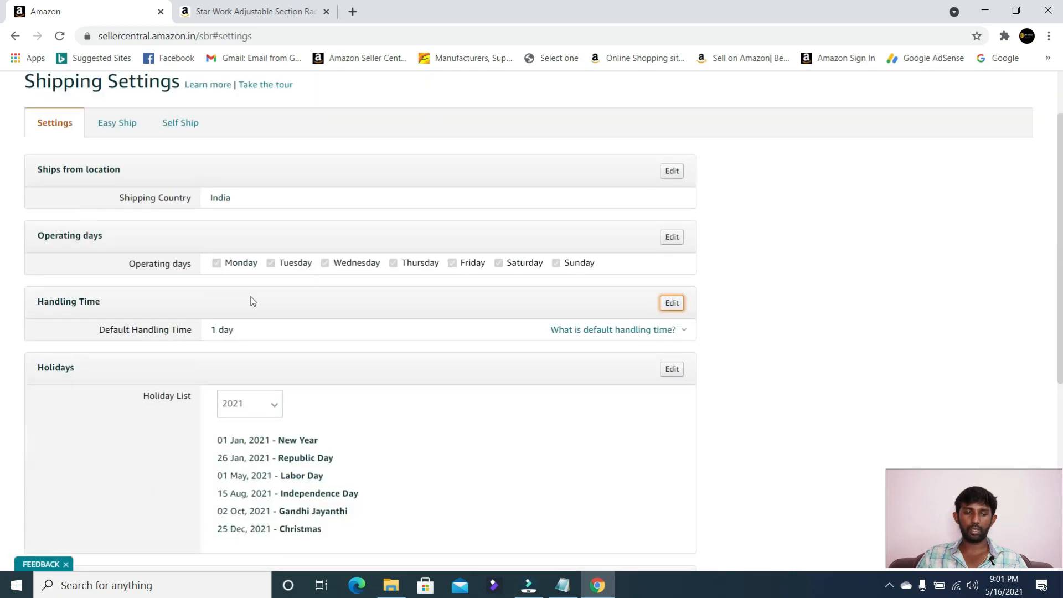
View the Easy Ship delivery configuration tables
left_click(130, 200)
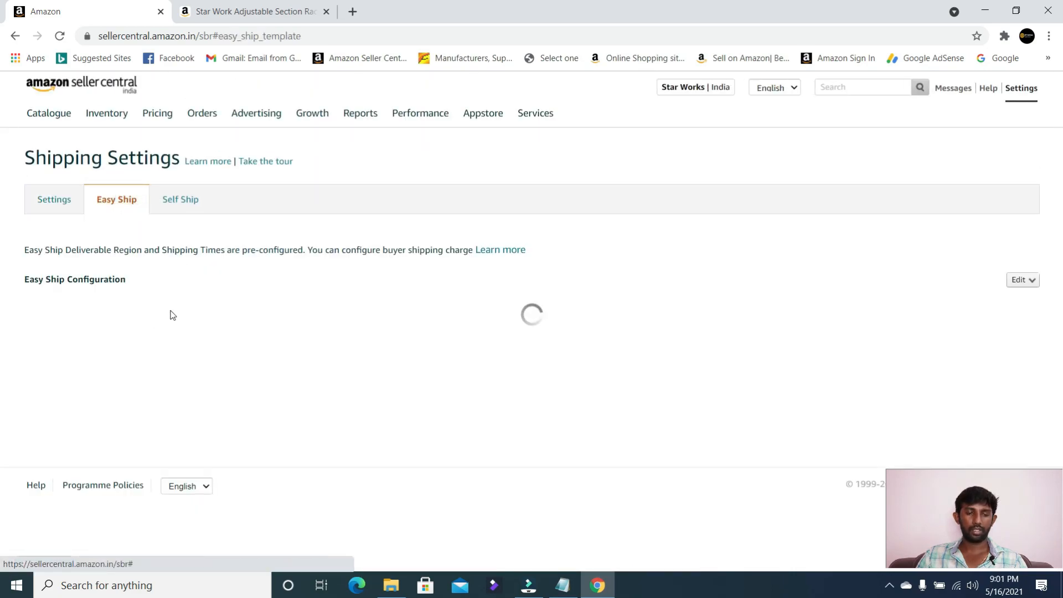
scroll(327, 342, "down", 4)
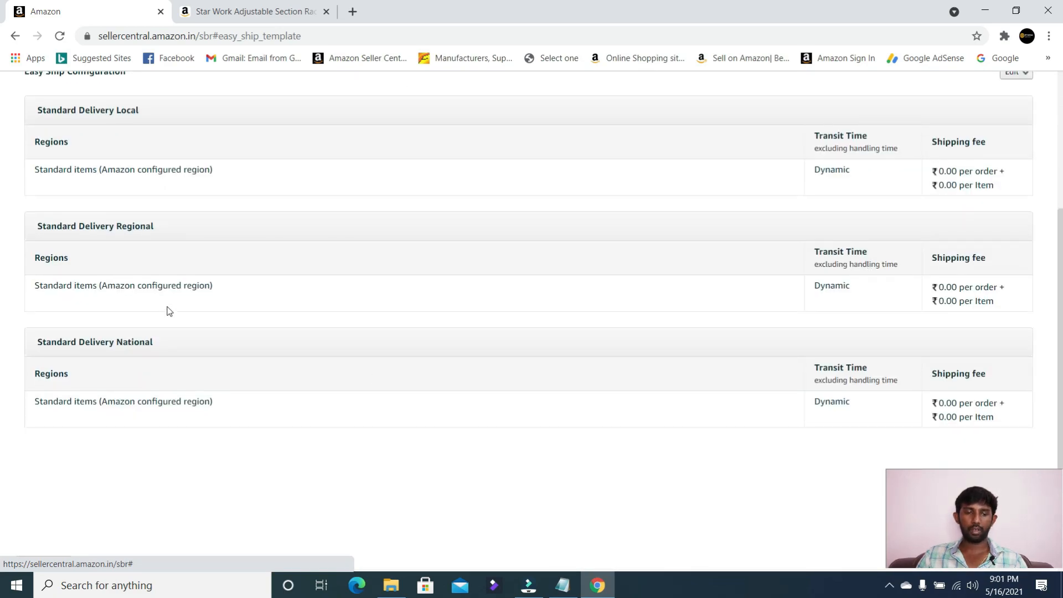
scroll(165, 306, "up", 2)
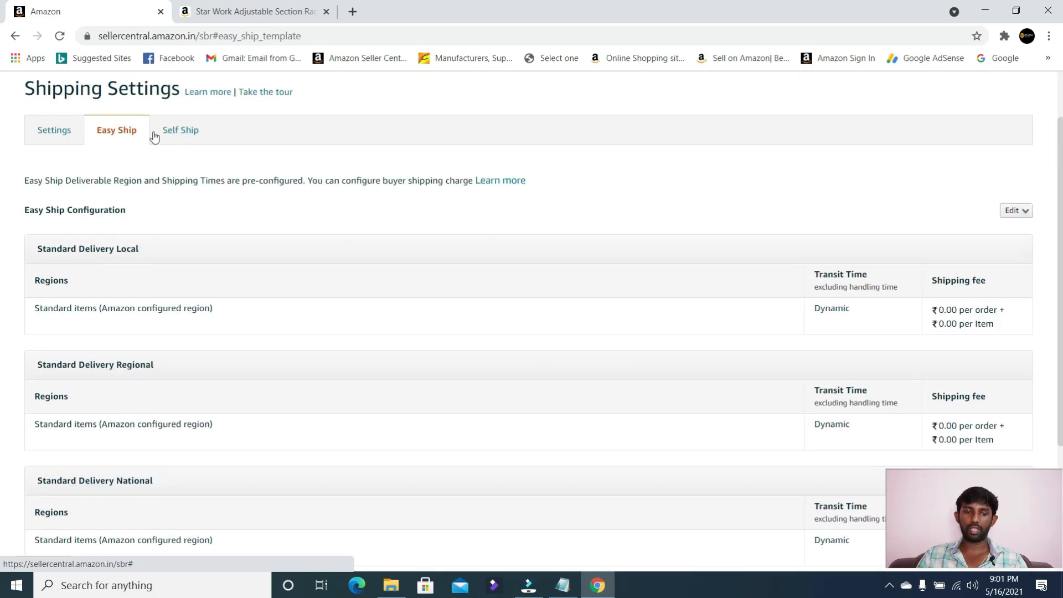
Inspect the Self Ship Migrated Template's options without changes, then switch back to Easy Ship
left_click(172, 130)
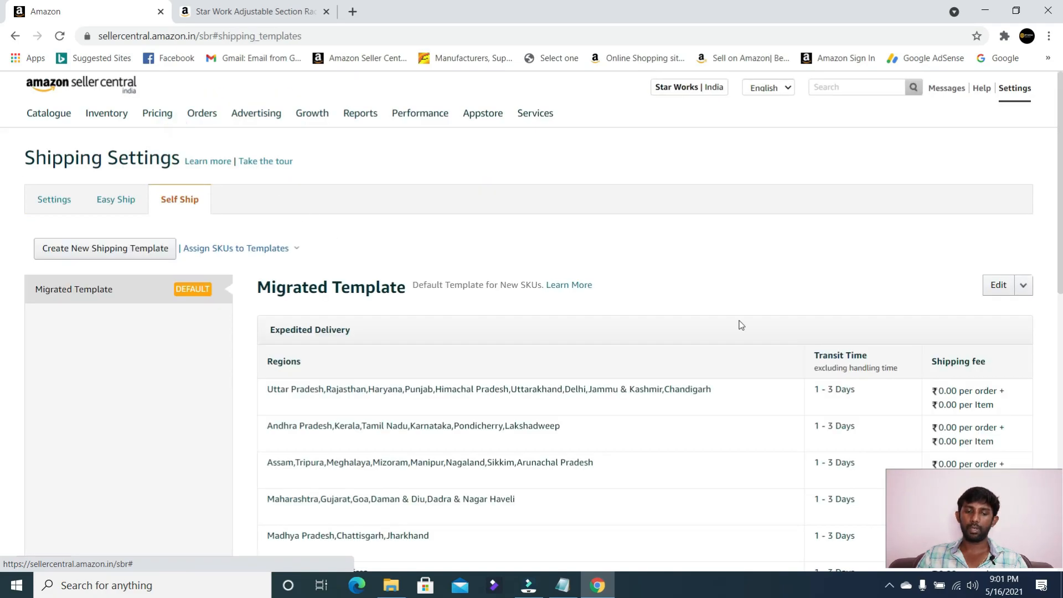
scroll(979, 333, "down", 3)
scroll(539, 301, "up", 3)
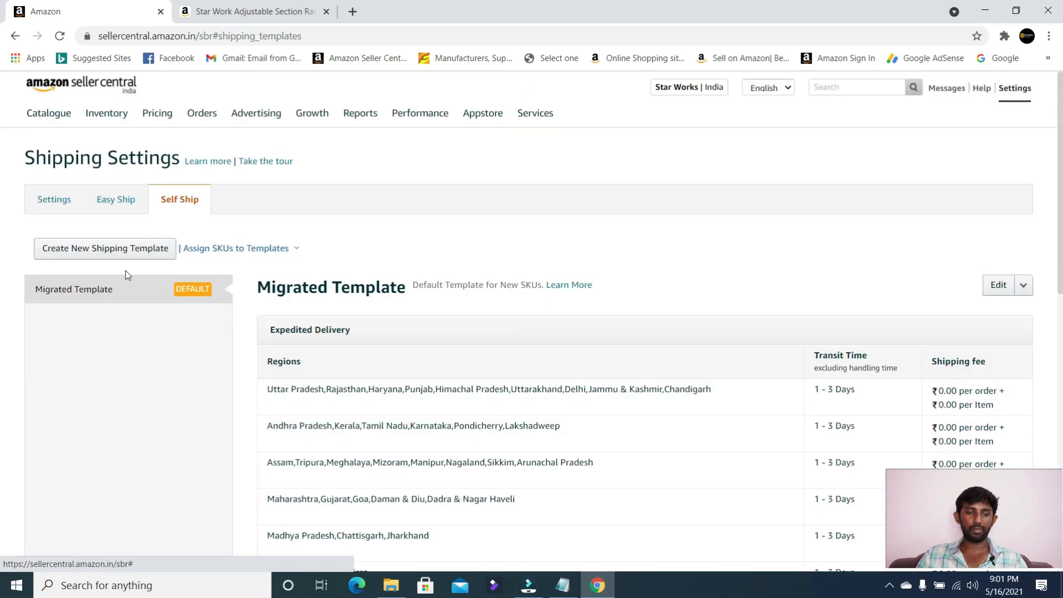
scroll(667, 322, "down", 9)
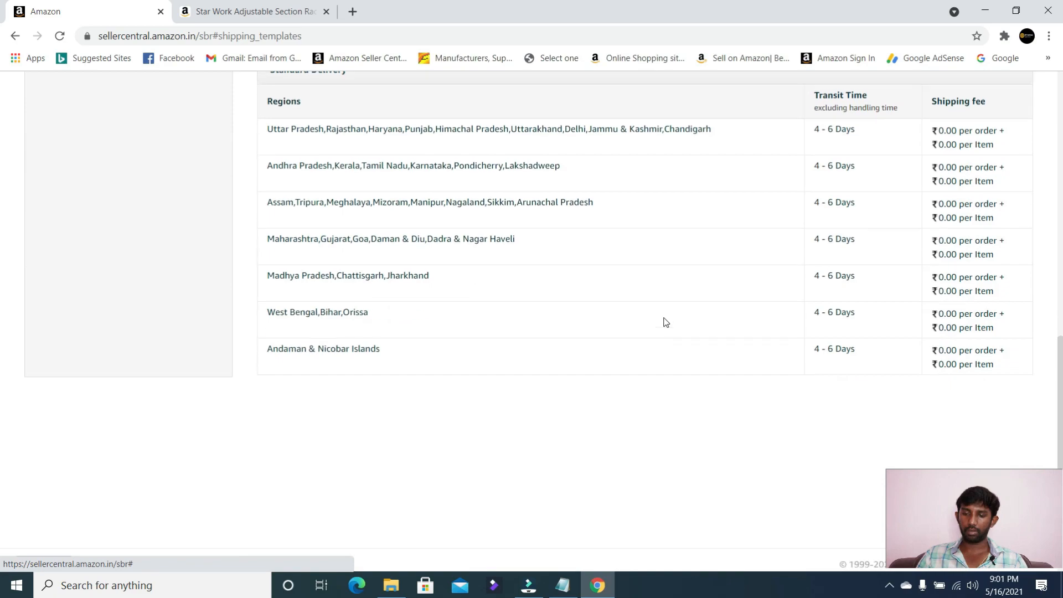
scroll(666, 323, "up", 9)
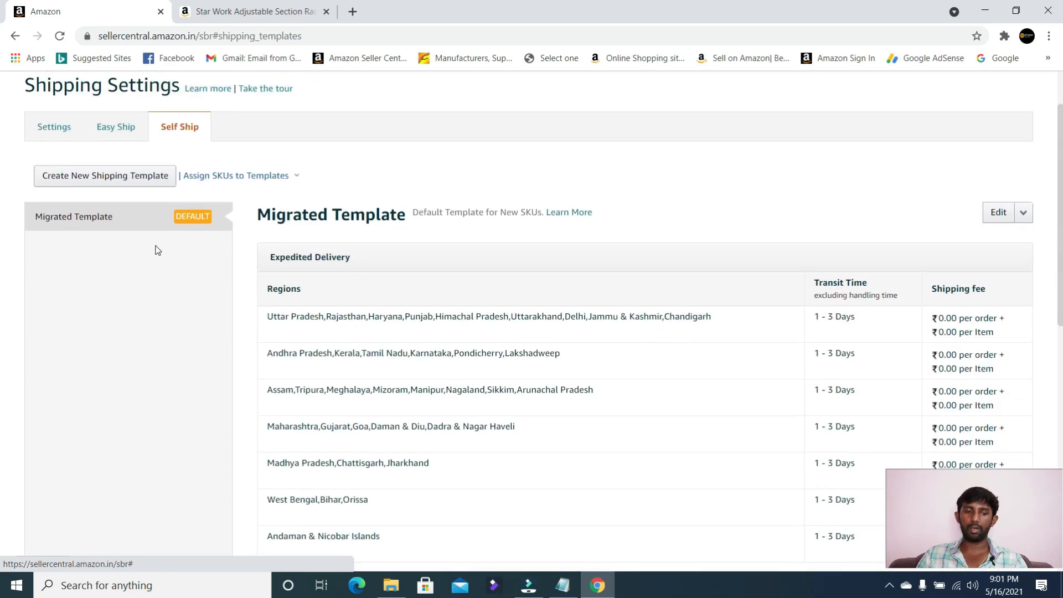
left_click(1024, 215)
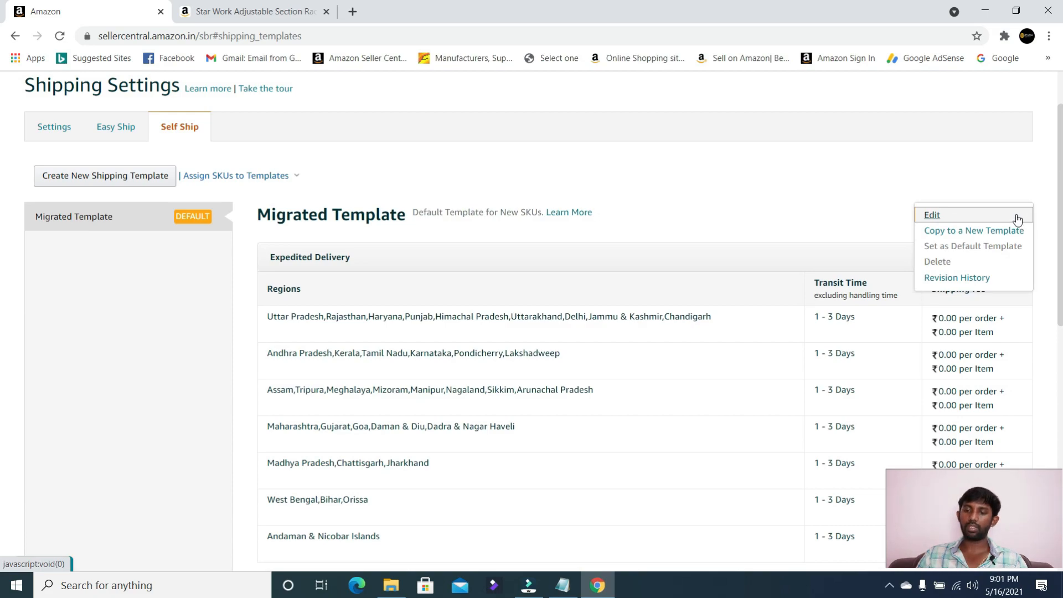
left_click(761, 190)
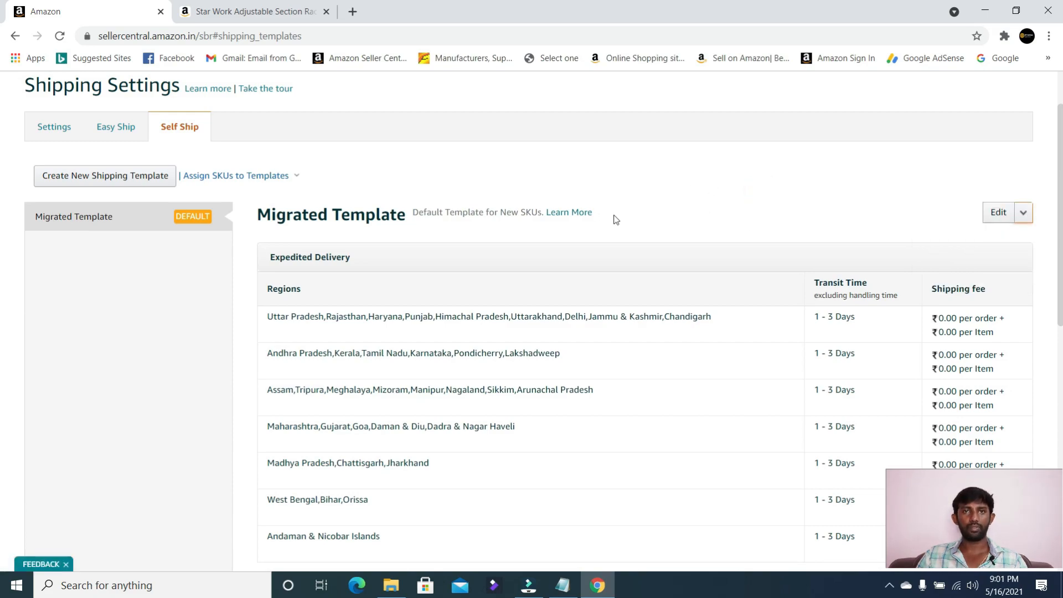
left_click(129, 129)
Declare the seller sells in the GST Exempted Category and enter the PAN
scroll(730, 280, "down", 4)
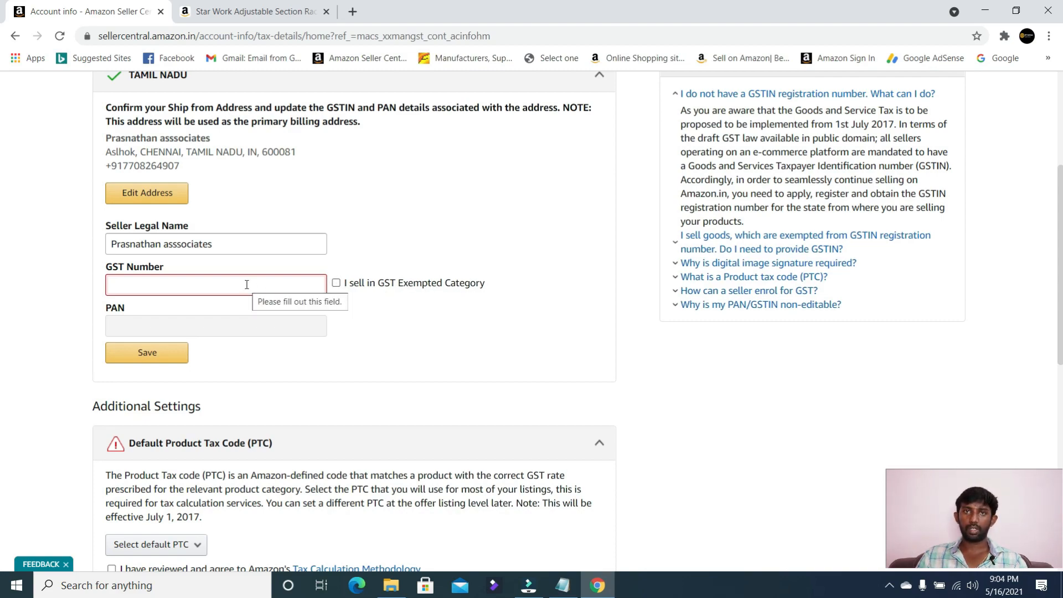
left_click(336, 283)
left_click(250, 324)
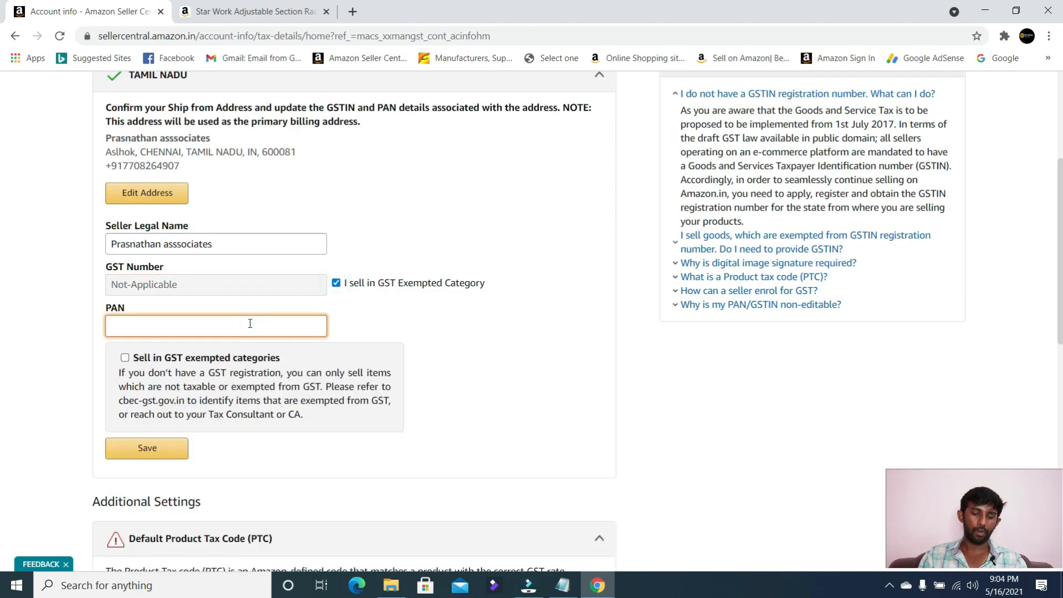
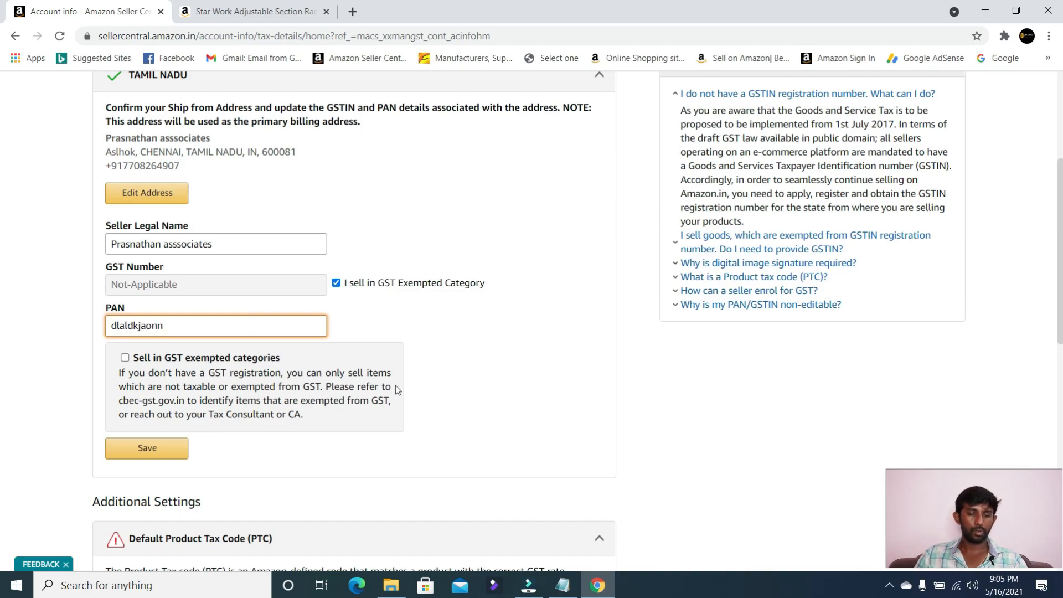
Choose A_GEN_STANDARD as the default product tax code and accept the tax calculation methodology
scroll(398, 389, "down", 3)
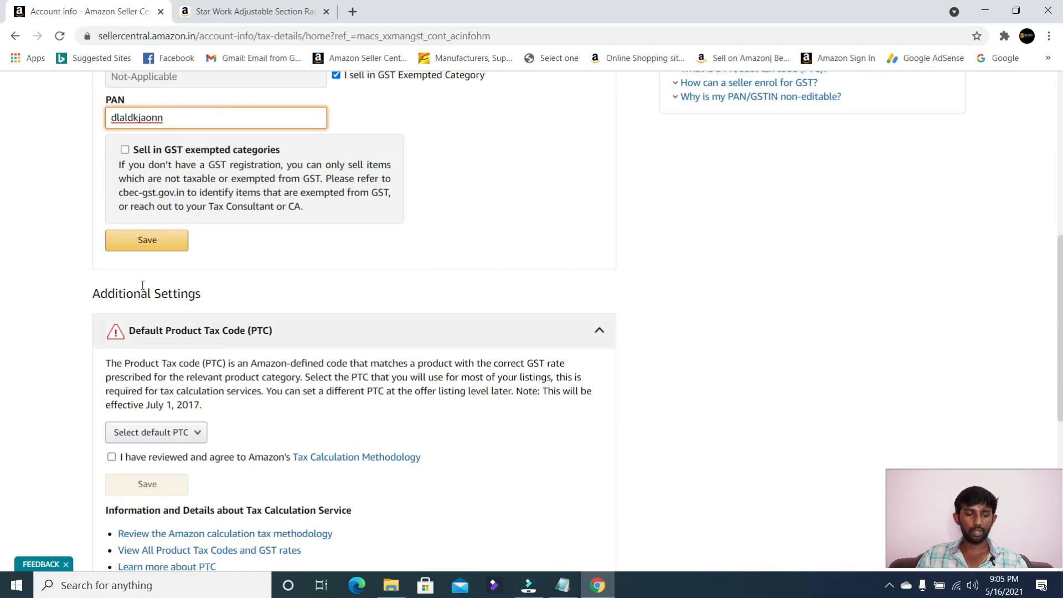
scroll(285, 353, "down", 3)
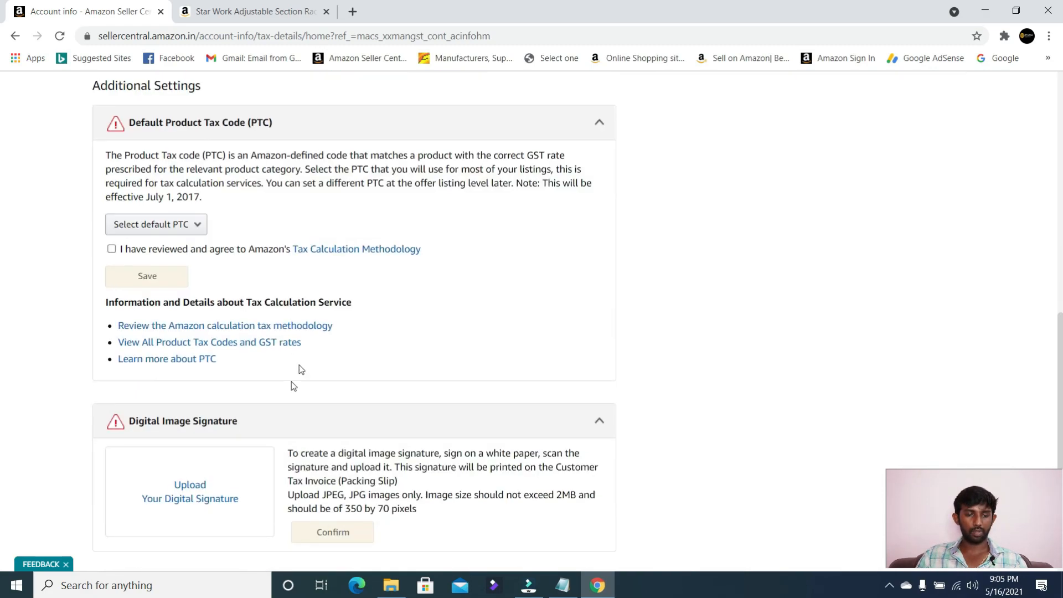
left_click(196, 226)
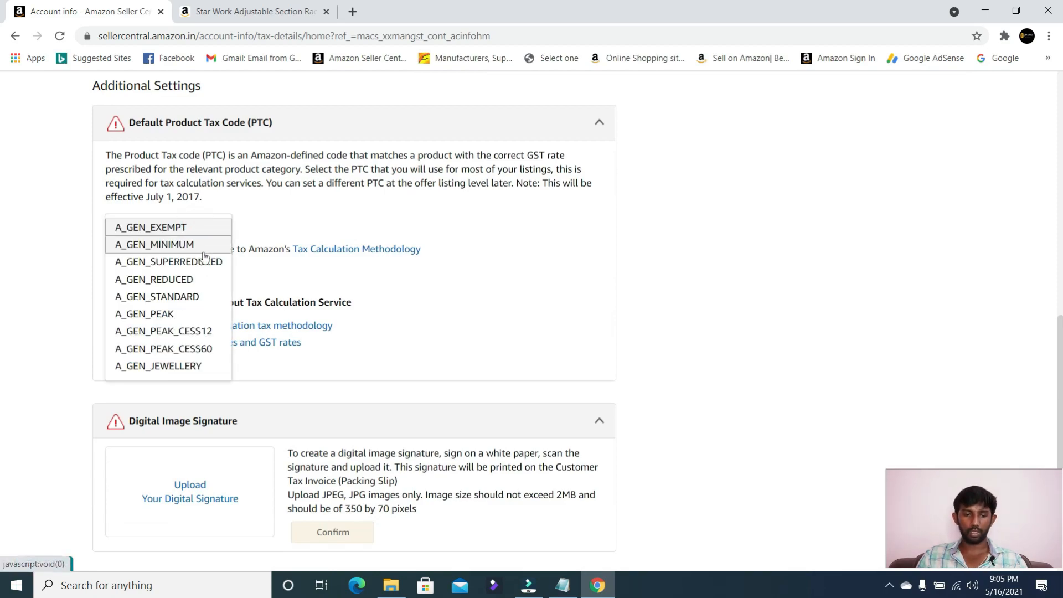
left_click(172, 298)
left_click(111, 249)
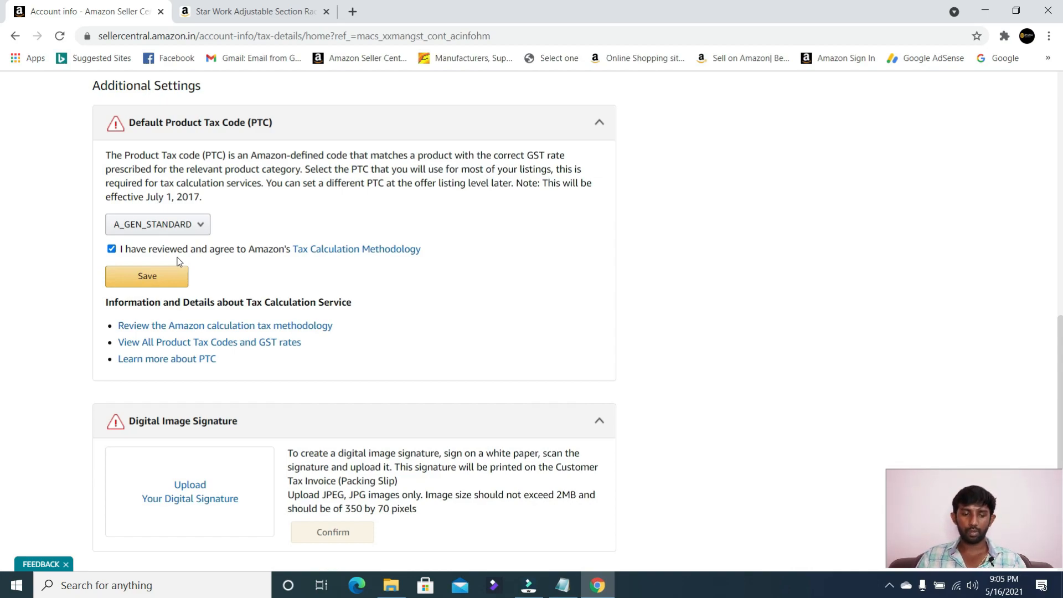
Leave the tax details page for Seller Account Information, which still warns of limited access
scroll(210, 354, "down", 3)
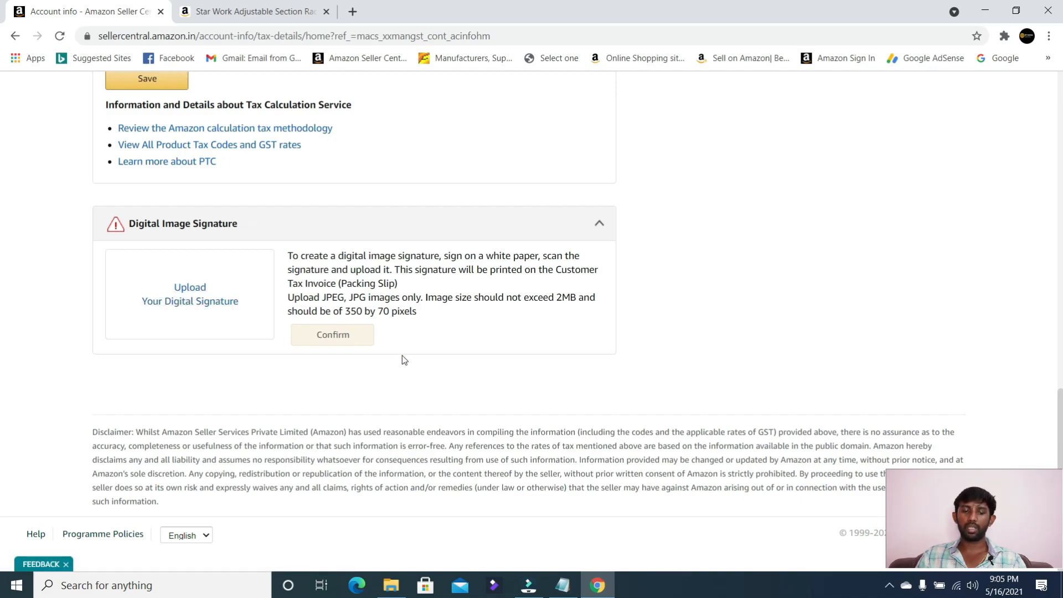
scroll(404, 360, "up", 15)
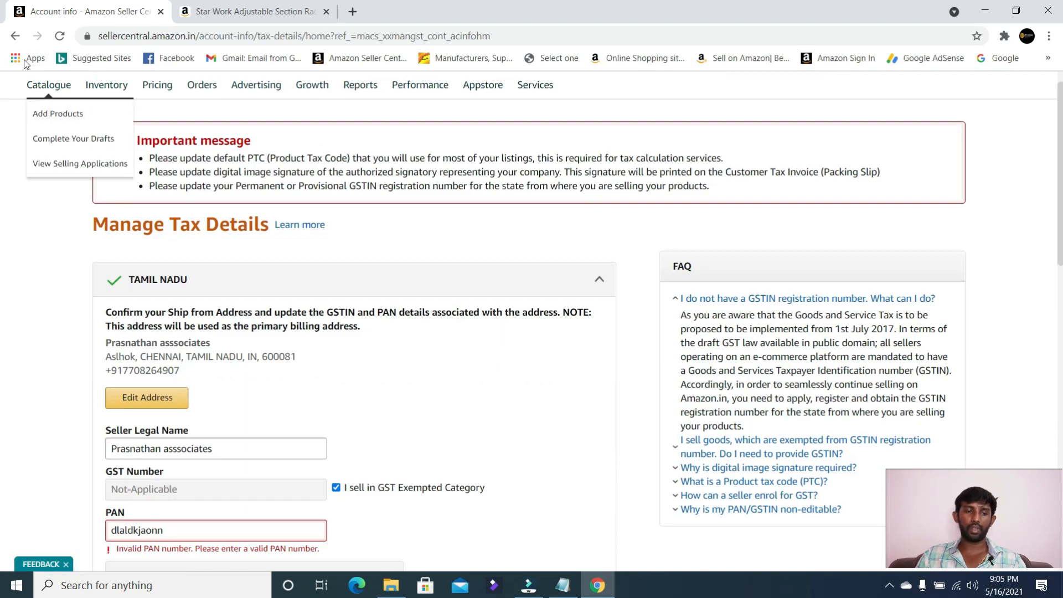
left_click(15, 36)
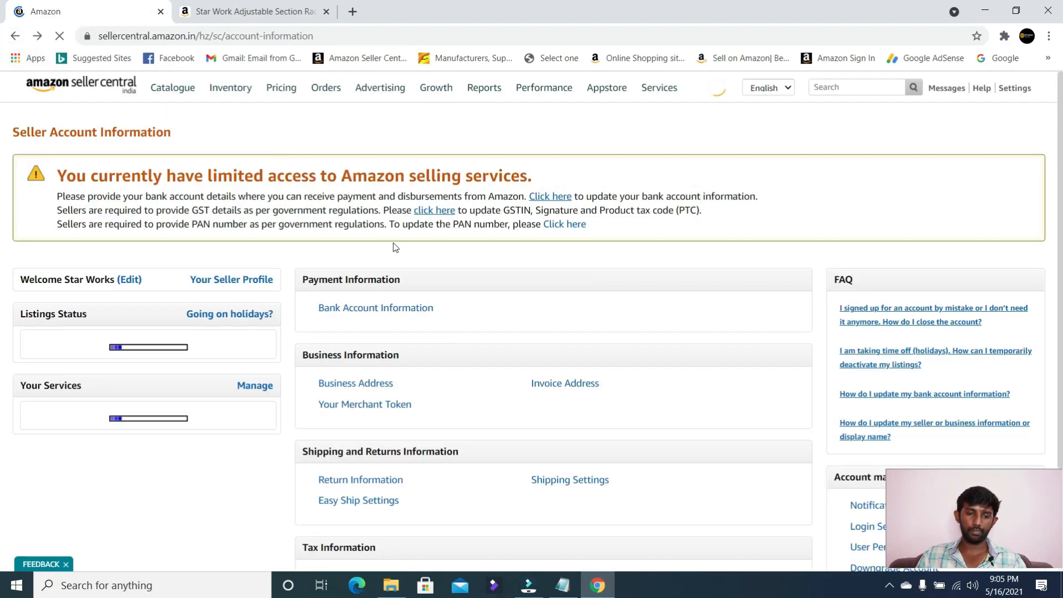
scroll(382, 288, "down", 3)
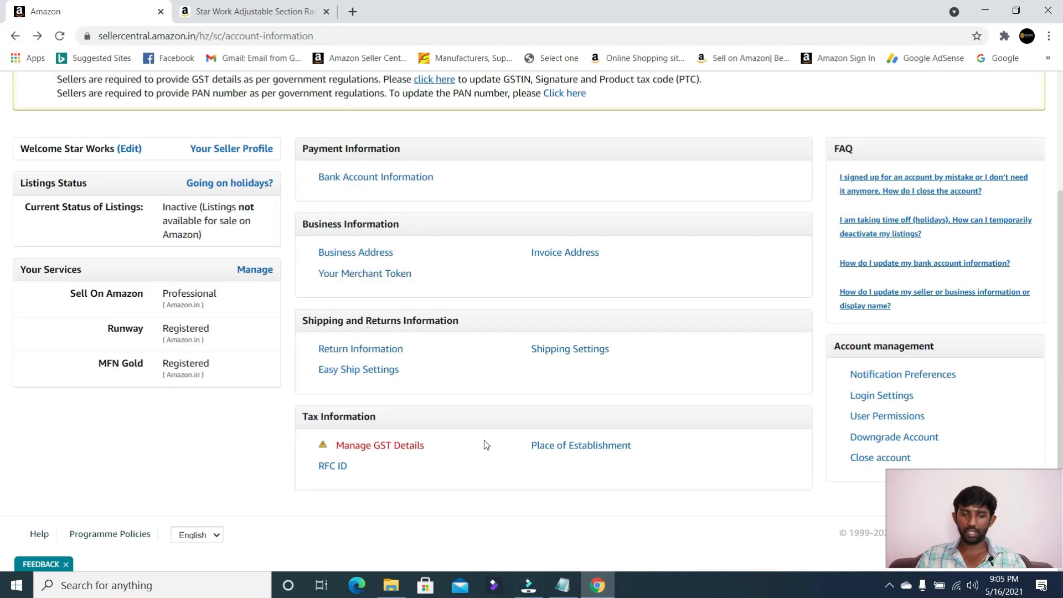
scroll(484, 445, "up", 3)
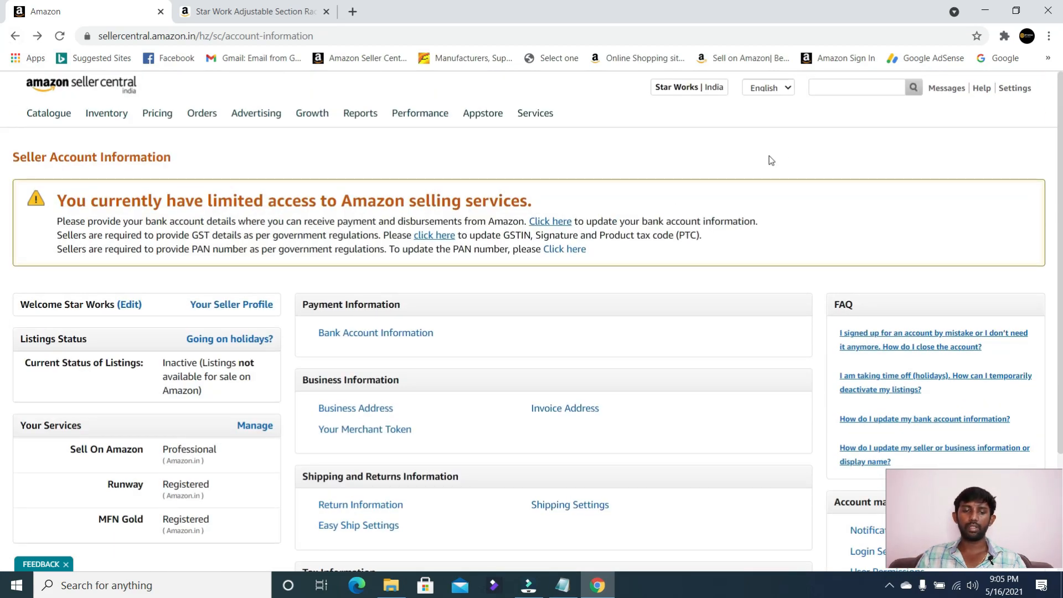